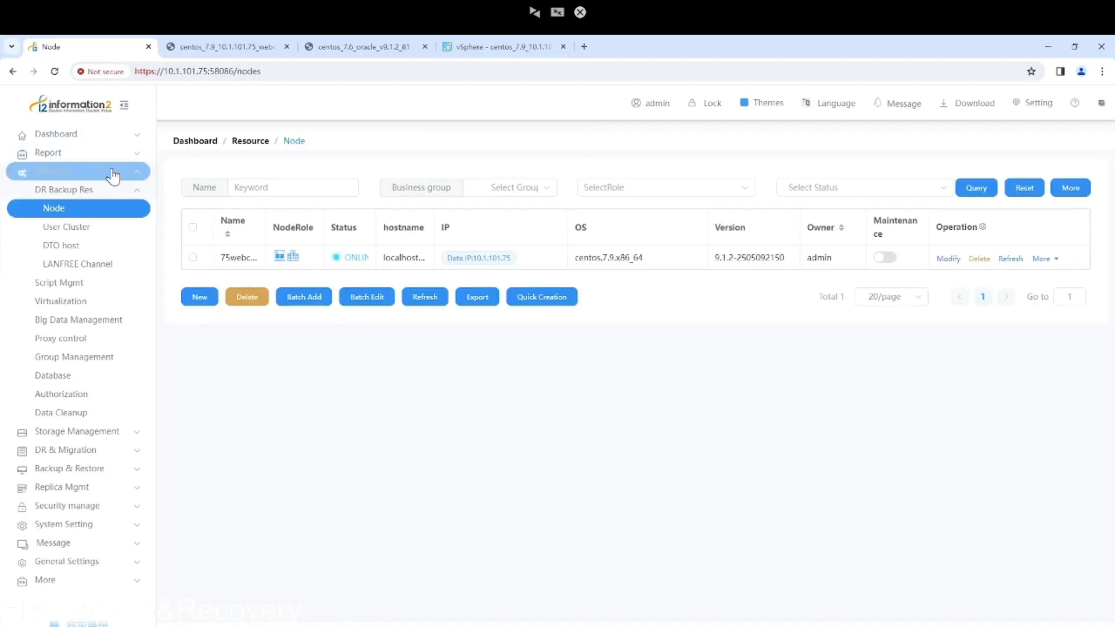
Review the Disk Pool and Storage unit lists, then bring up the centos_7.9 VM console.
left_click(89, 433)
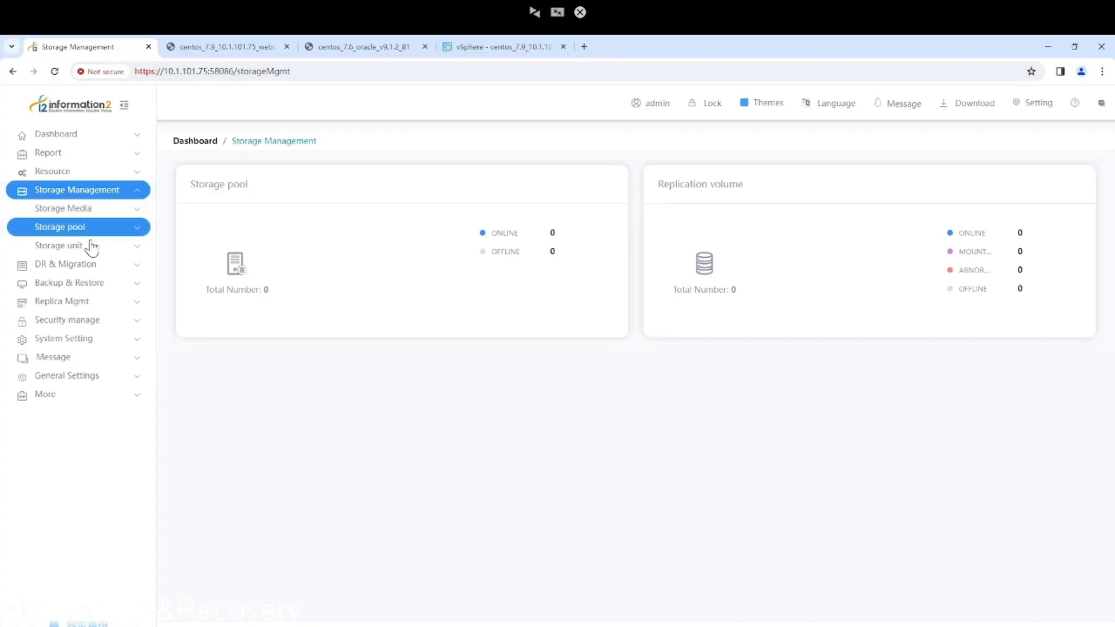
left_click(90, 231)
left_click(87, 251)
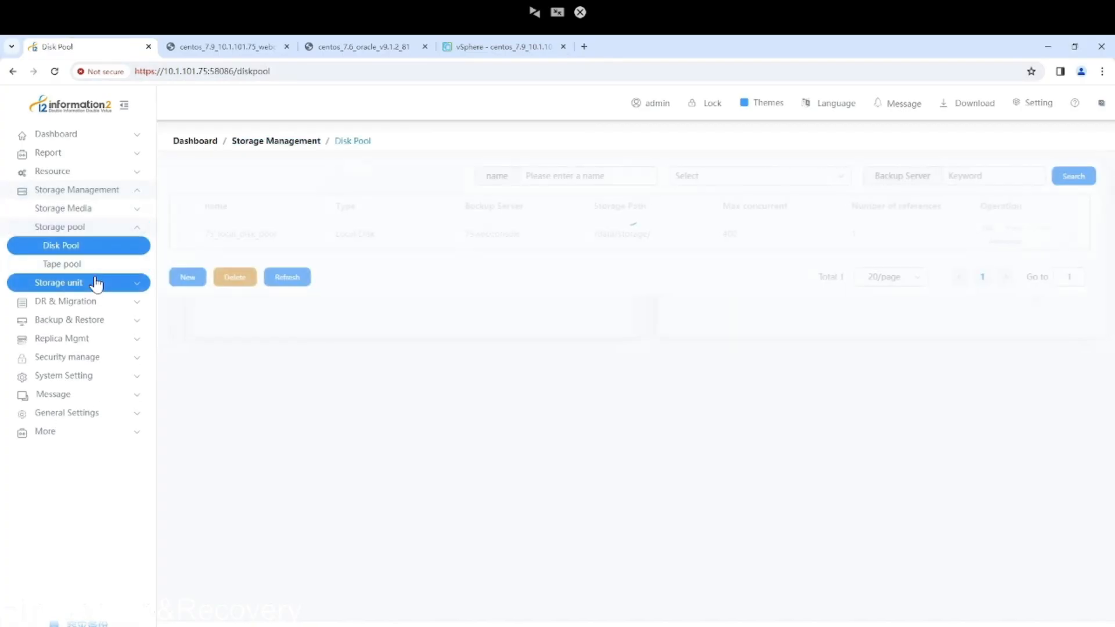
left_click(96, 287)
left_click(102, 265)
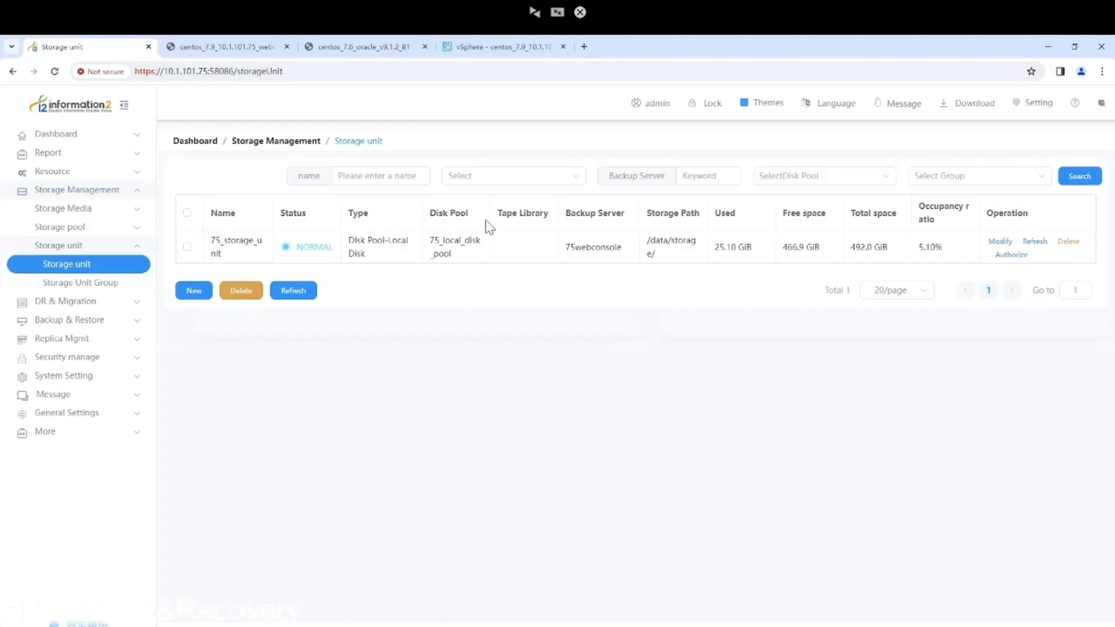
left_click(230, 48)
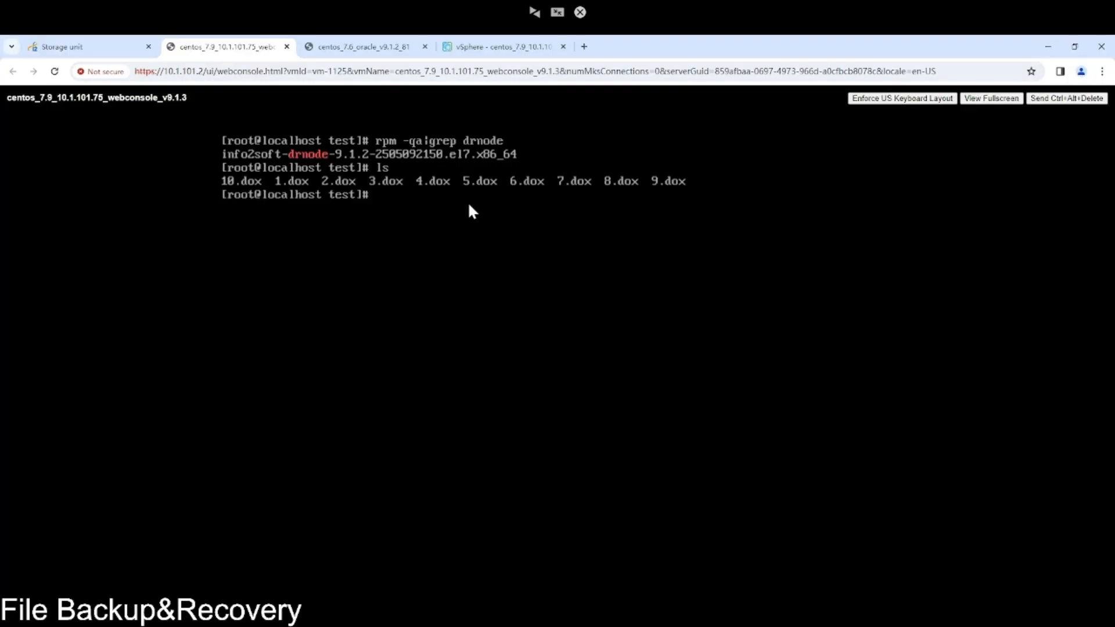
Run 'rpm -qa | grep drnode' on the centos_7.6_oracle console to confirm drnode is installed.
left_click(383, 50)
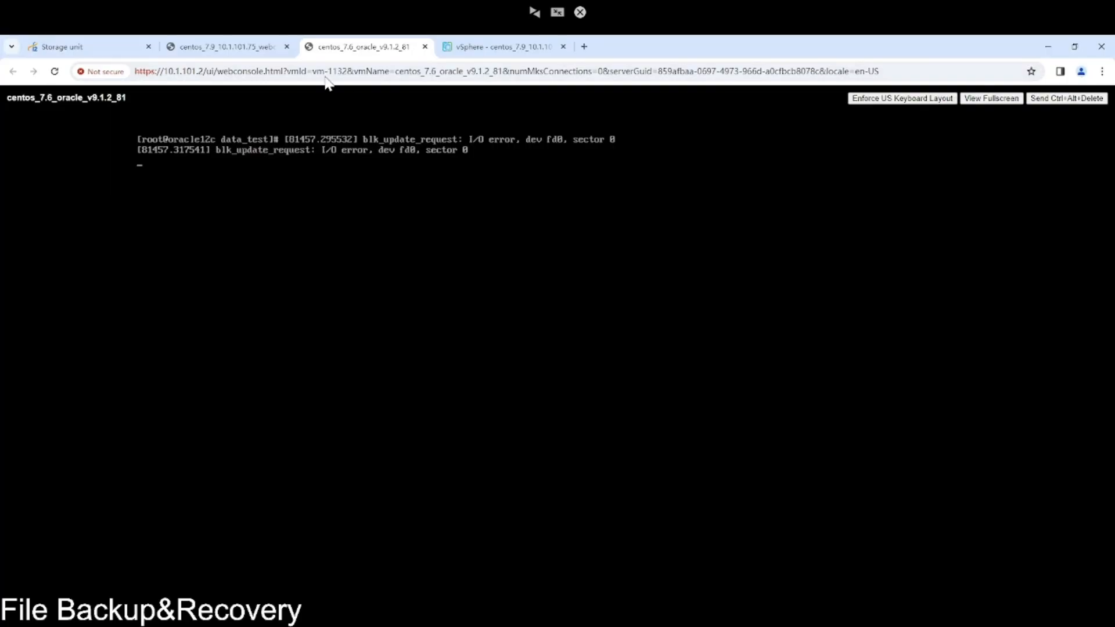
left_click(242, 52)
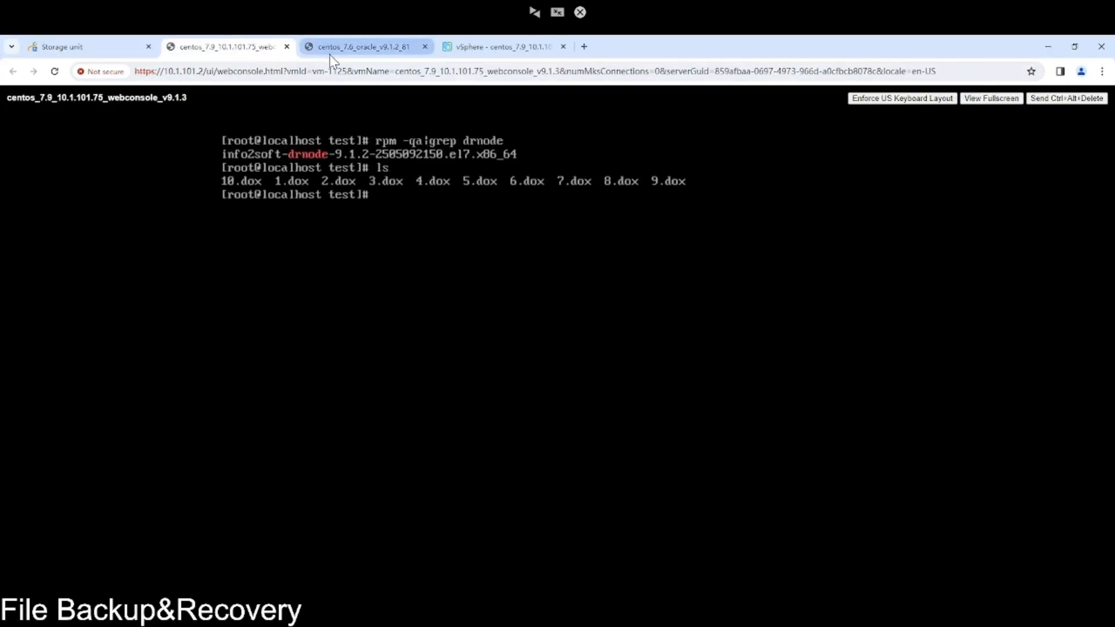
left_click(378, 53)
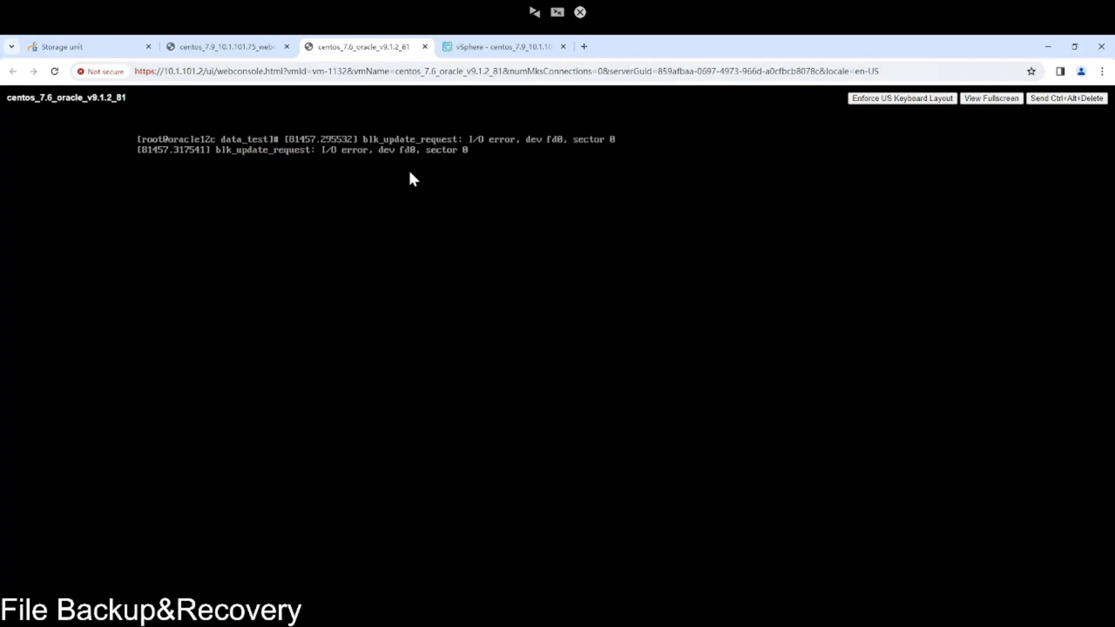
type("rpm -")
key("BackSpace")
key("BackSpace")
key("Return")
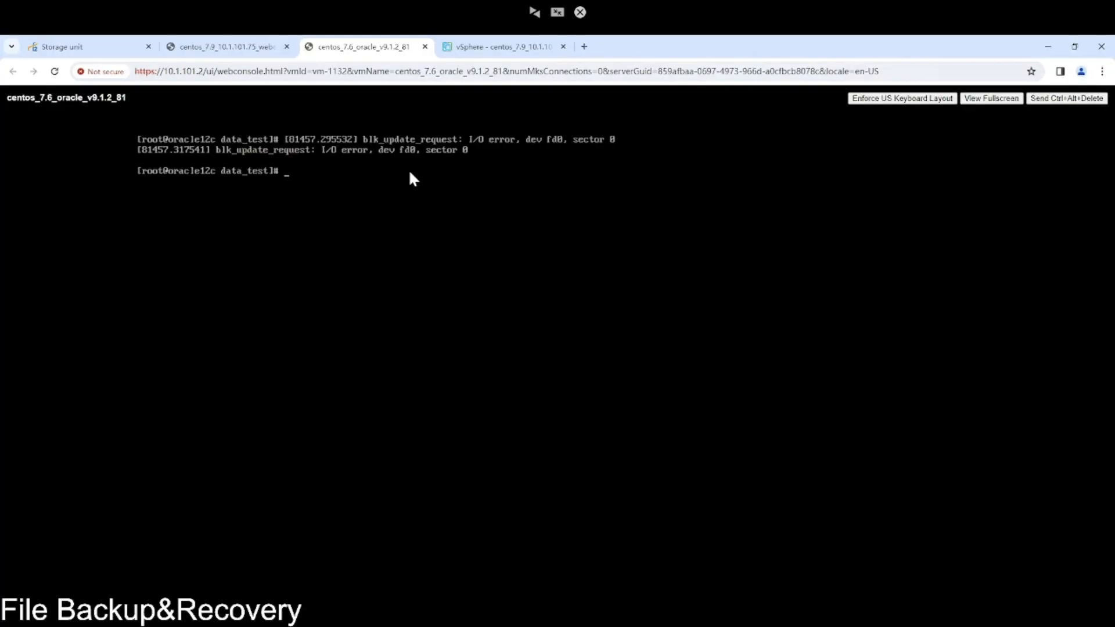
type("rpm -qa | grep drnode")
key("Return")
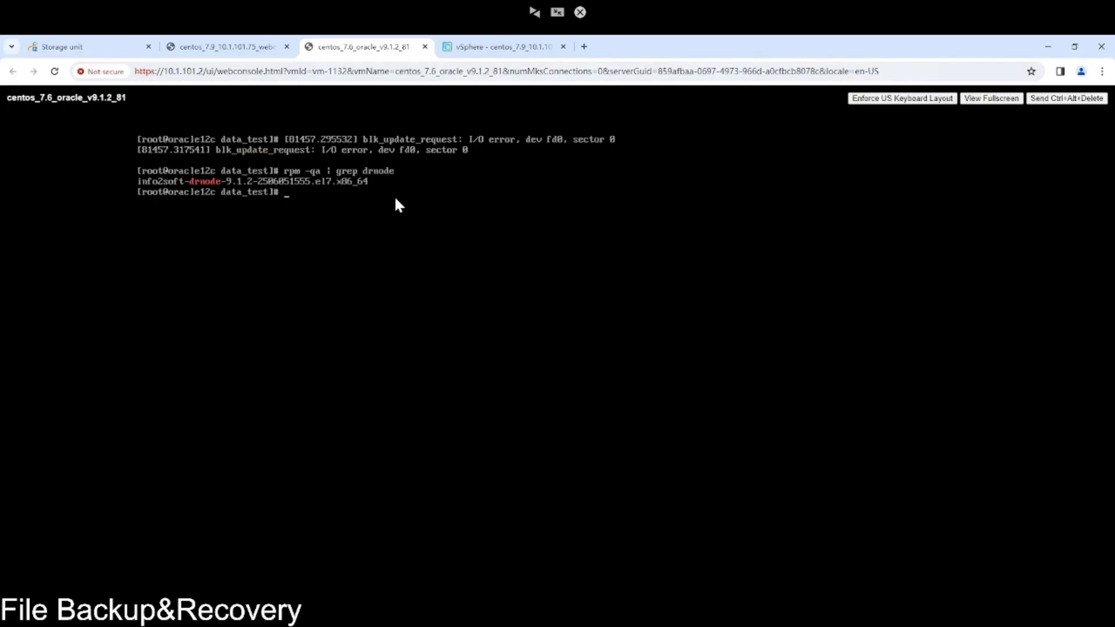
Return from the VM consoles to the i2 Storage unit page.
left_click(242, 47)
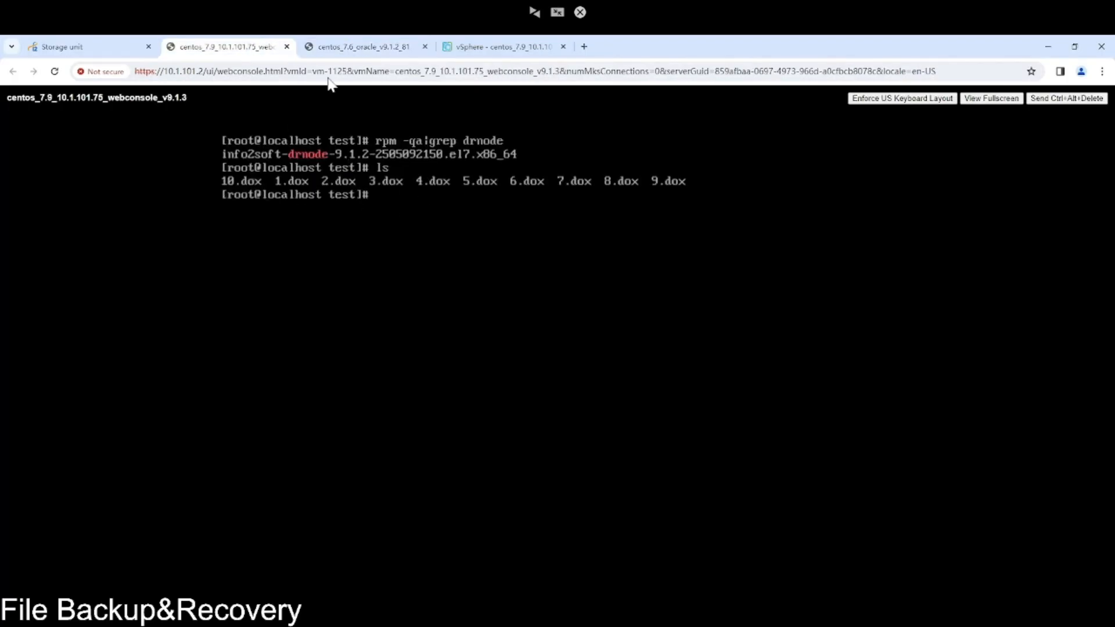
left_click(508, 49)
left_click(117, 49)
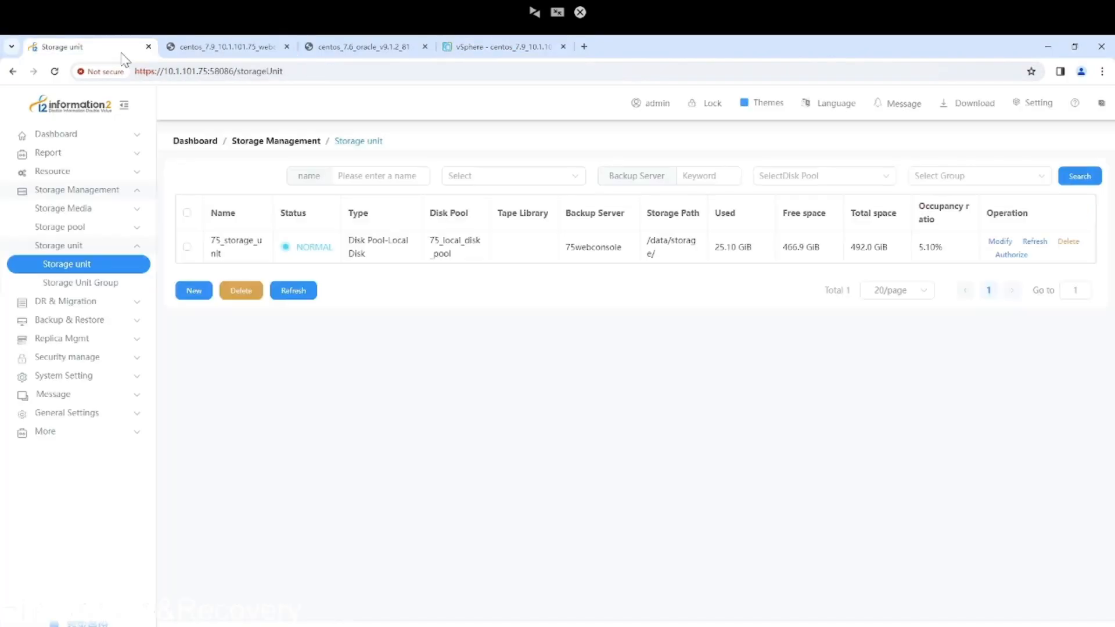
Start a new node named 81recovery_node with management and data IP 10.1.101.81.
left_click(114, 172)
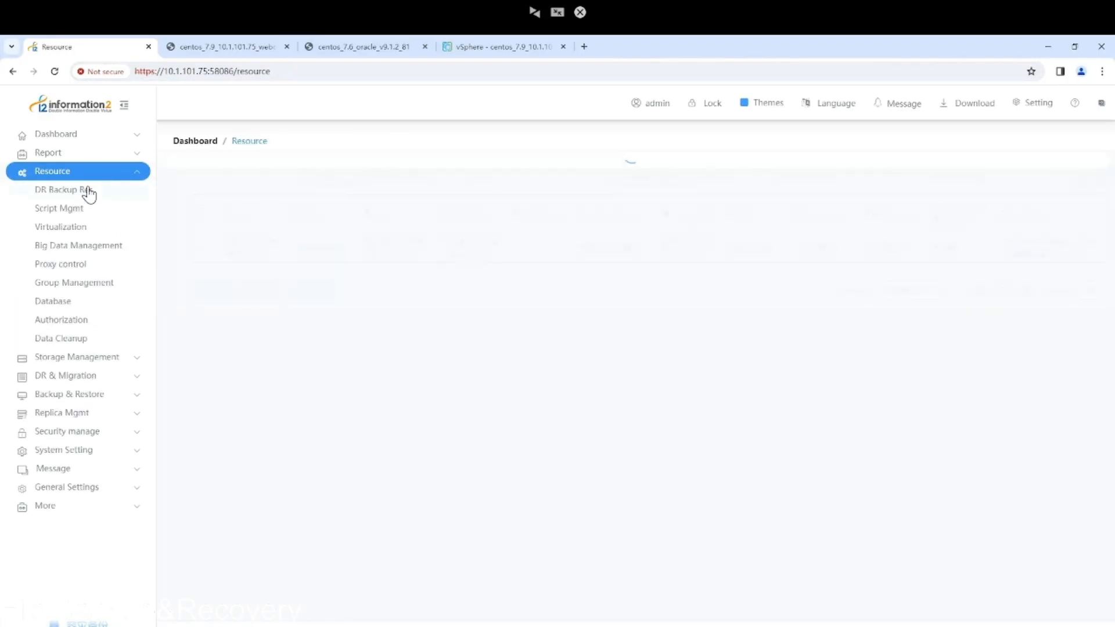
left_click(89, 190)
left_click(90, 211)
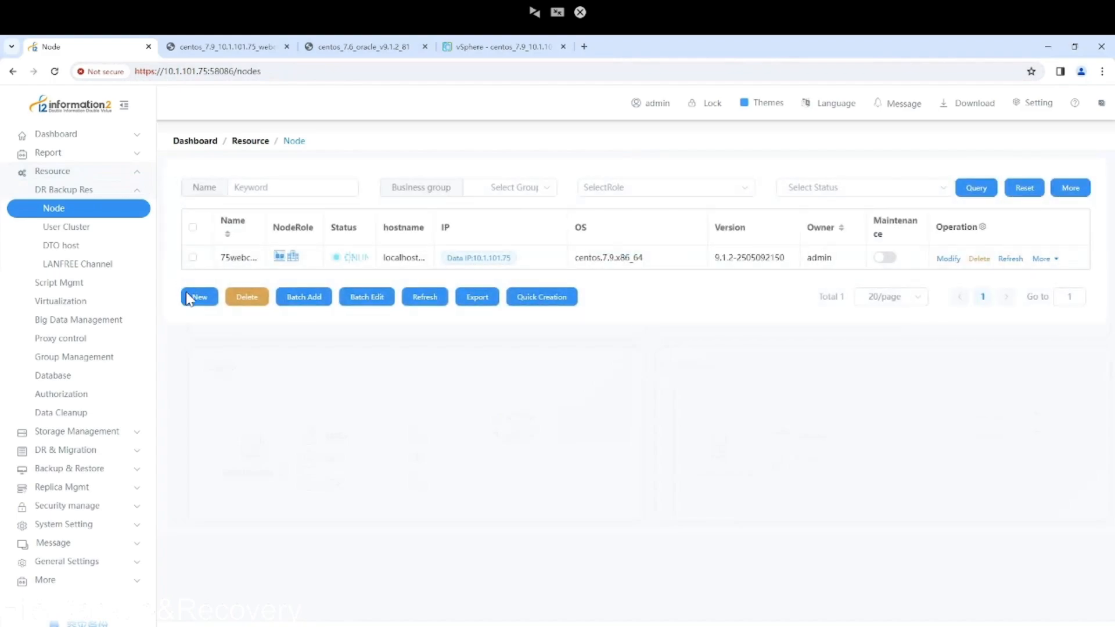
left_click(208, 299)
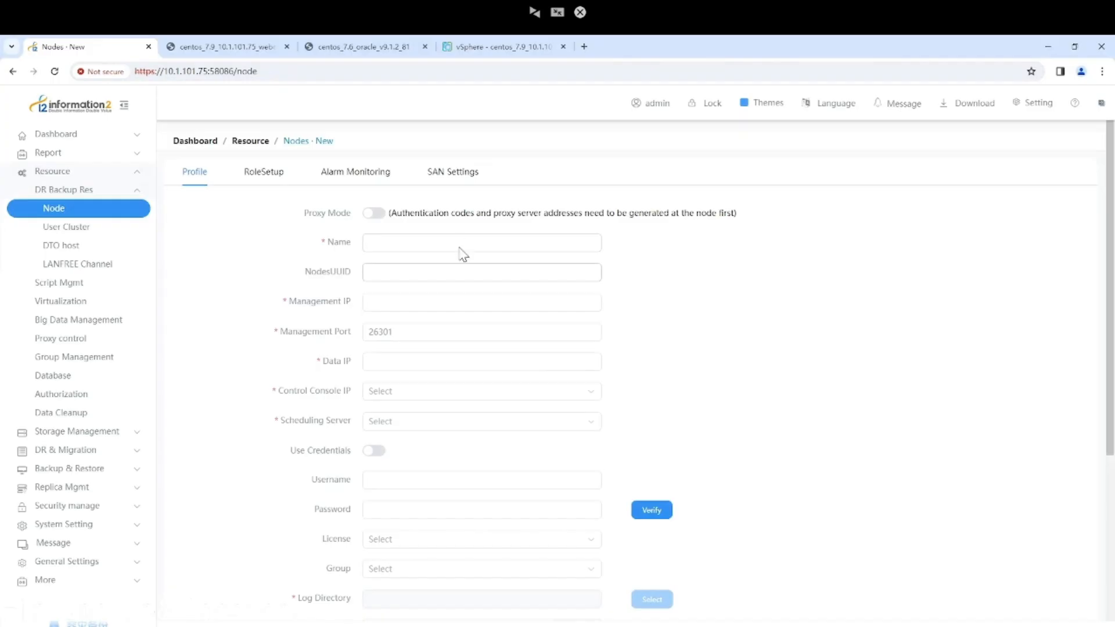
left_click(460, 246)
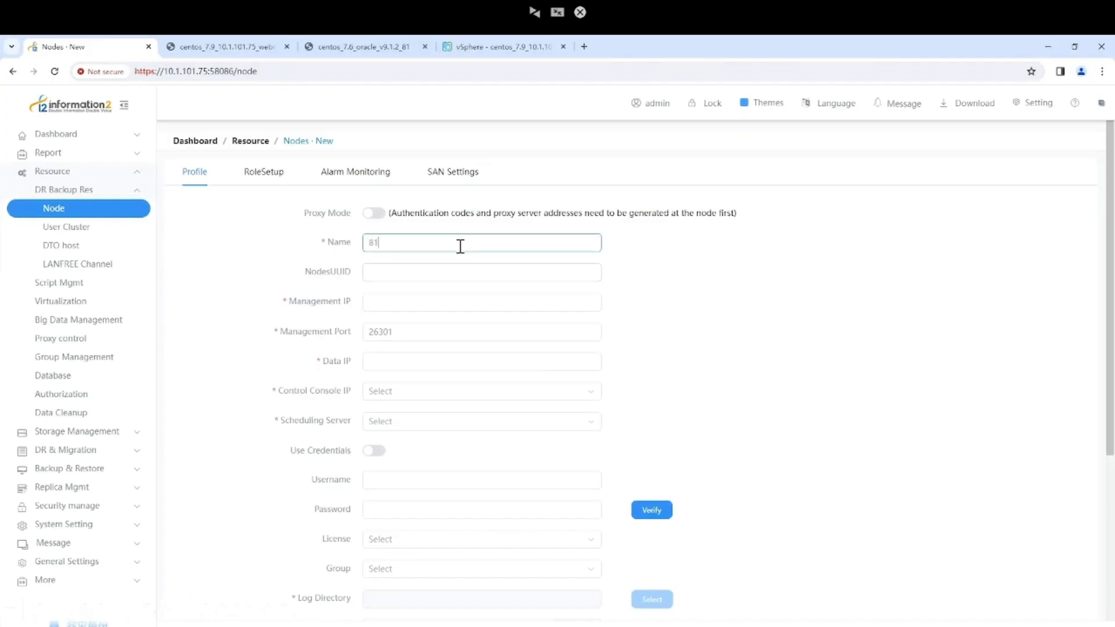
type("81recovery_node")
left_click(395, 302)
type("10.10")
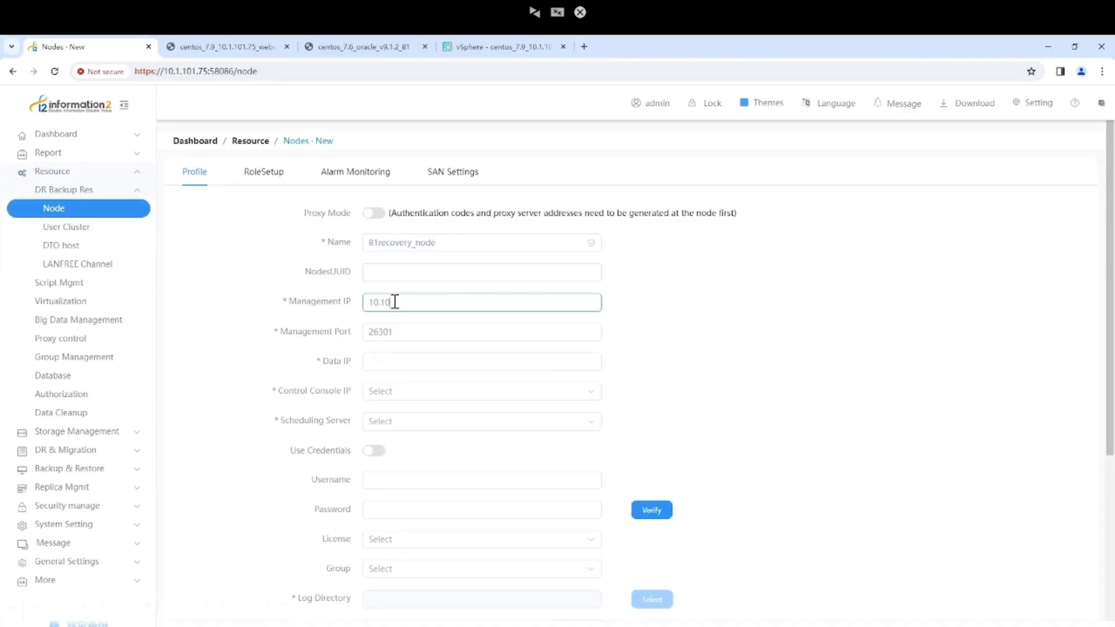
type(".101.81")
left_click(407, 362)
type("10.1.101.")
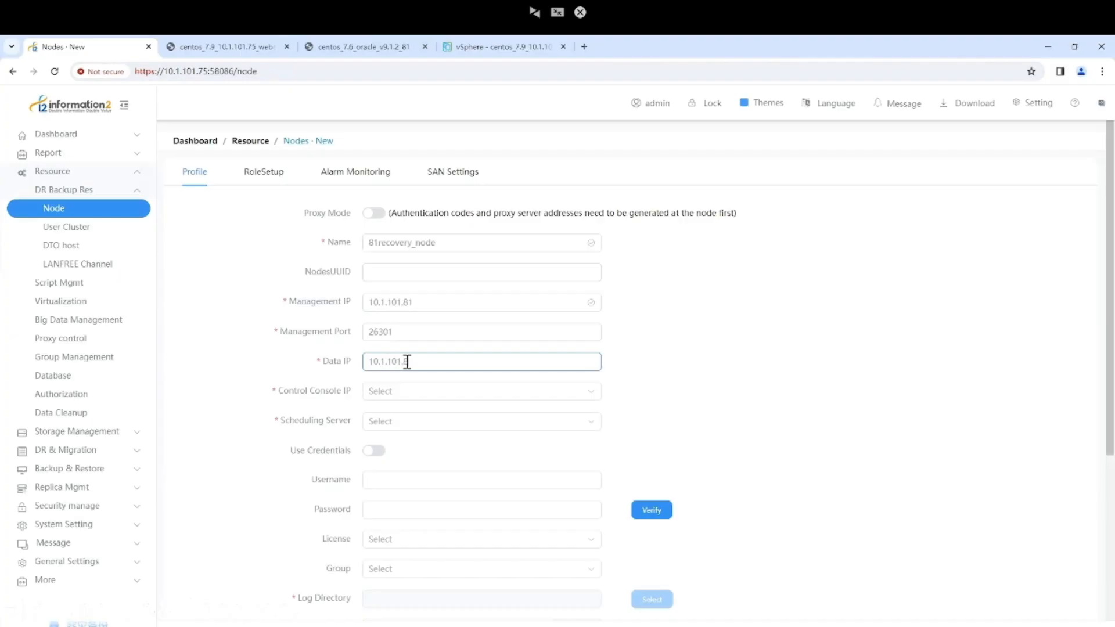
Set control console and scheduling server to 10.1.101.75, enter the login username and password, and verify them.
left_click(409, 393)
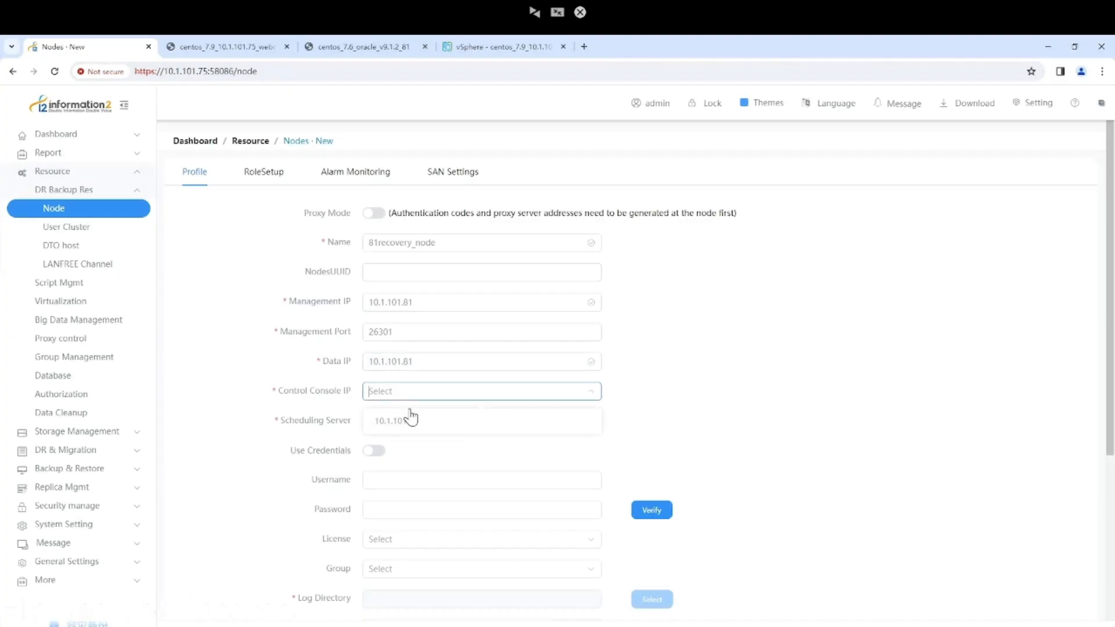
left_click(409, 426)
left_click(394, 420)
left_click(404, 451)
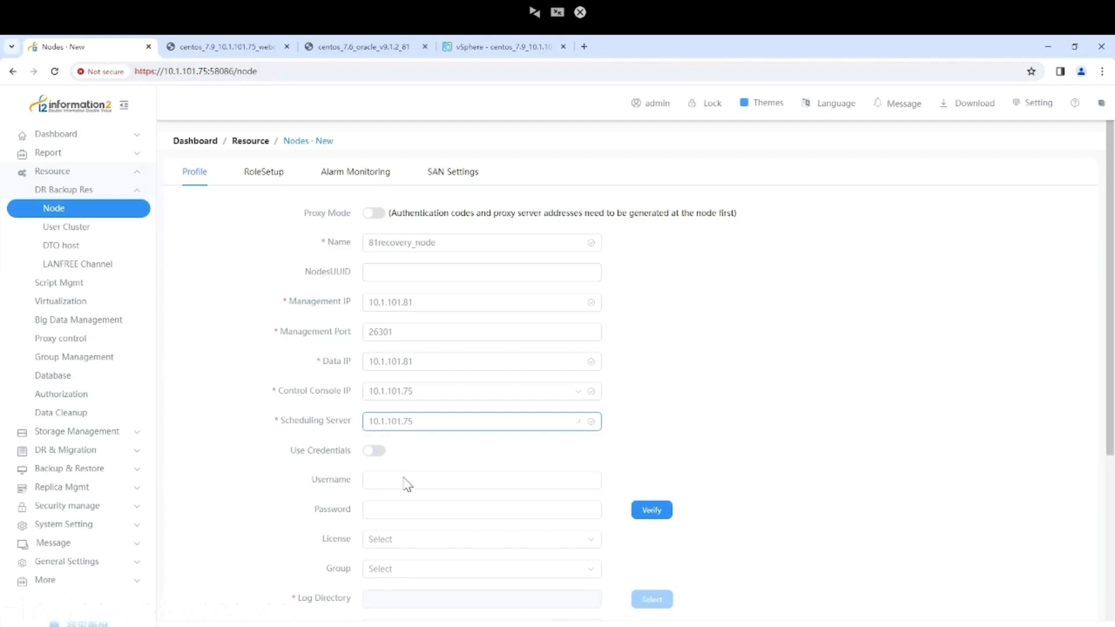
left_click(404, 480)
type("user")
left_click(447, 503)
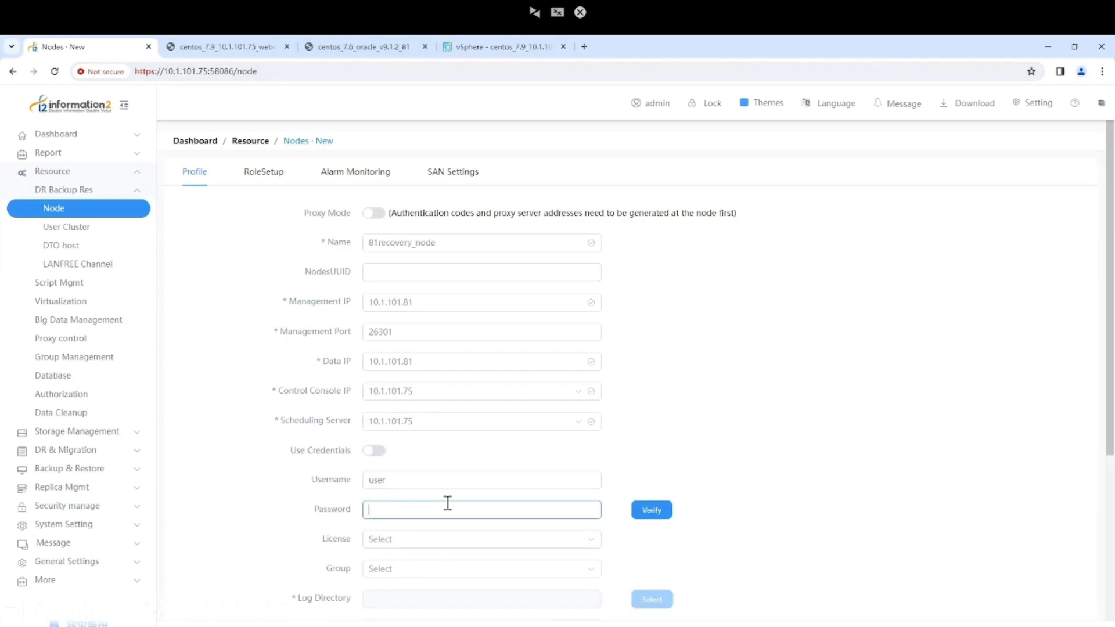
type("12345678")
left_click(651, 510)
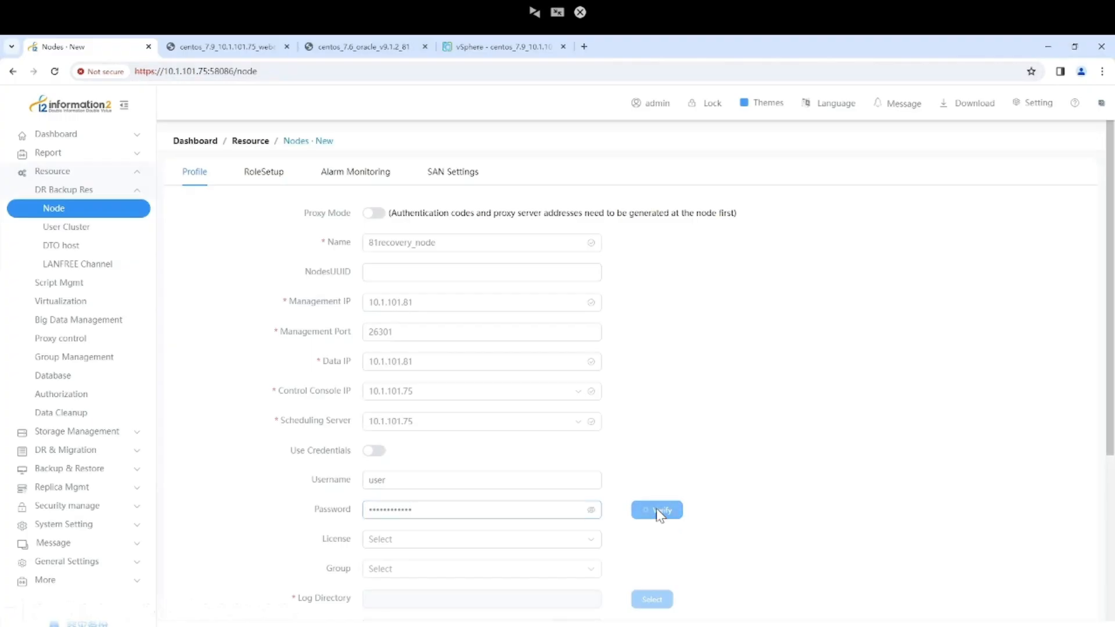
scroll(638, 486, "down", 5)
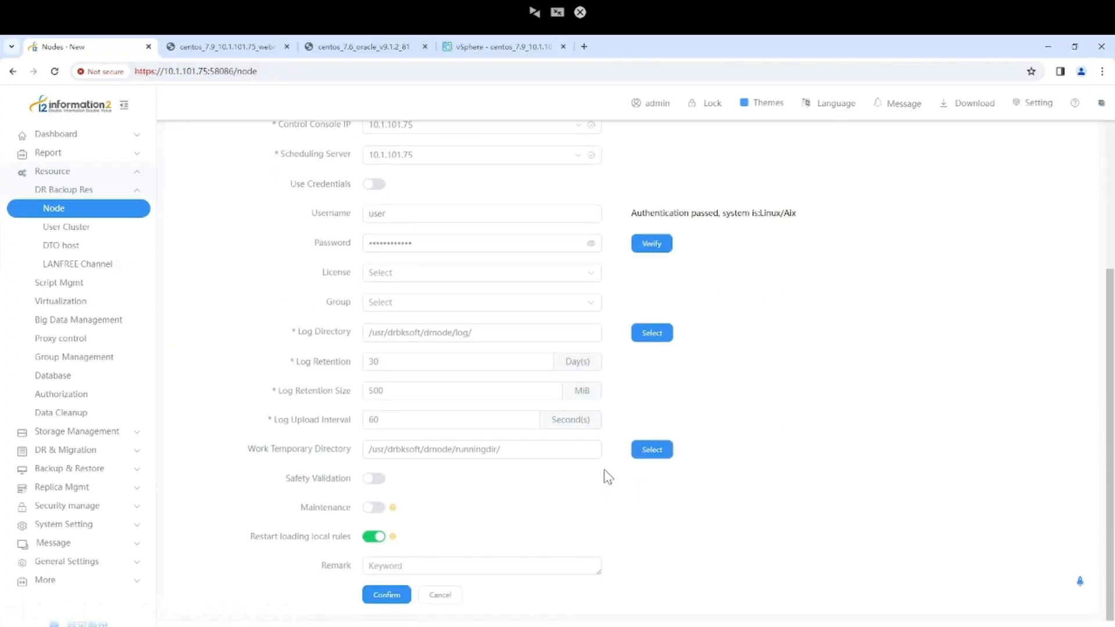
Check the RoleSetup tab, then confirm the Profile so 81recovery_node is saved and listed online.
scroll(497, 262, "up", 5)
scroll(484, 263, "down", 3)
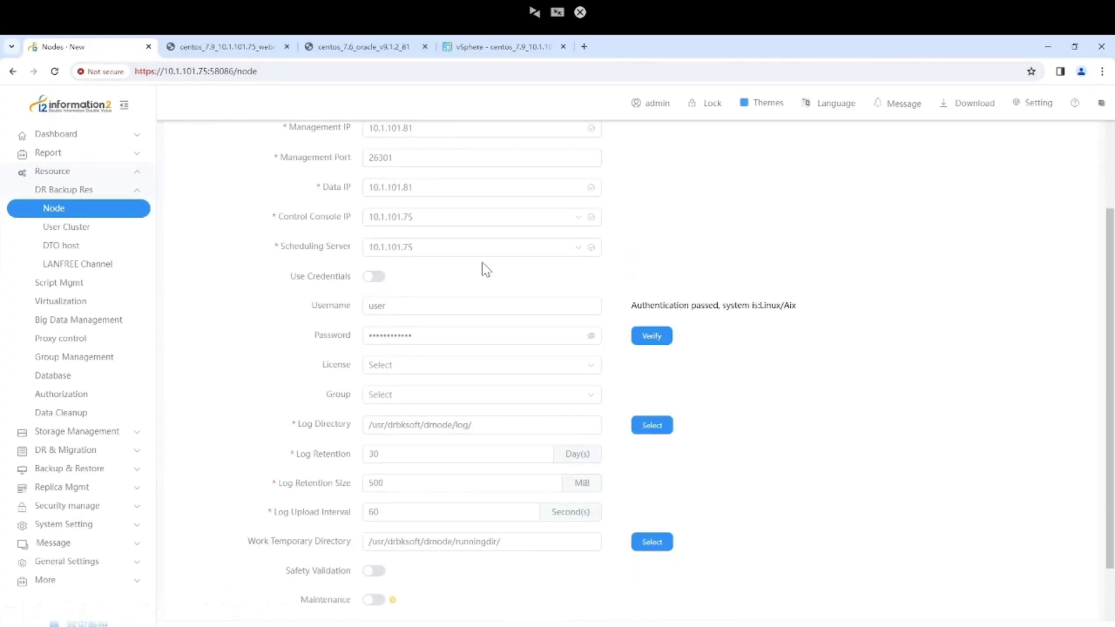
scroll(482, 263, "up", 3)
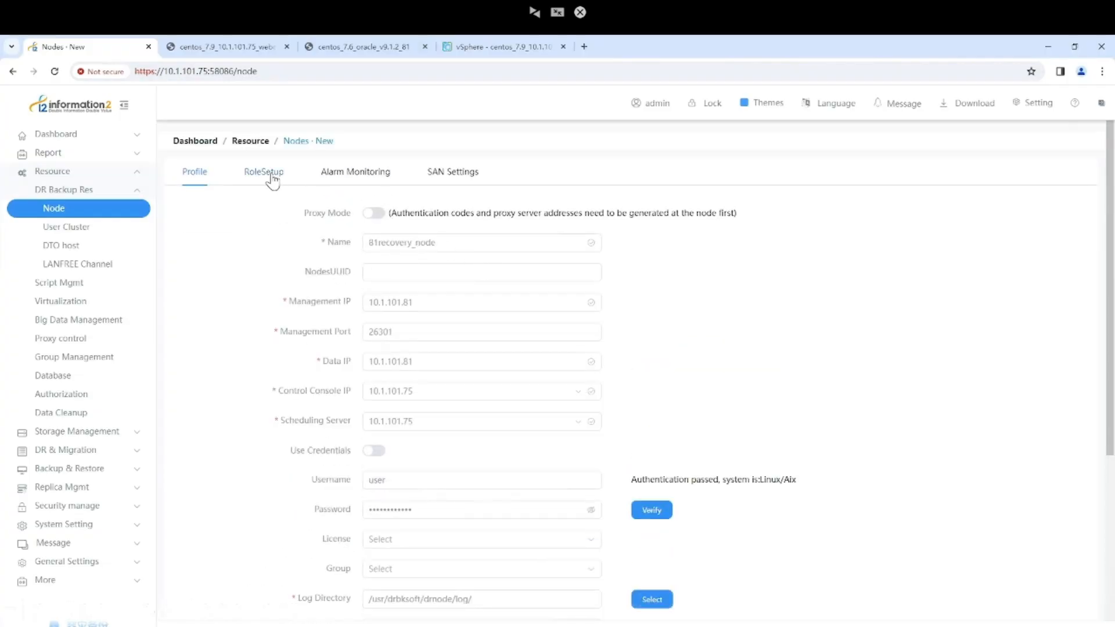
left_click(272, 181)
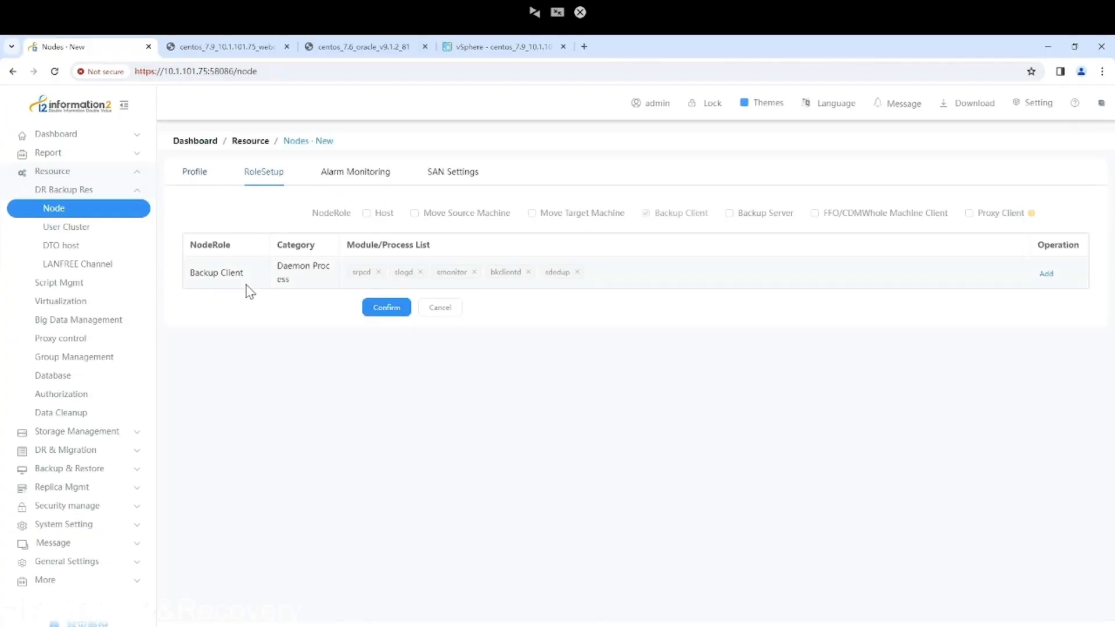
left_click(191, 174)
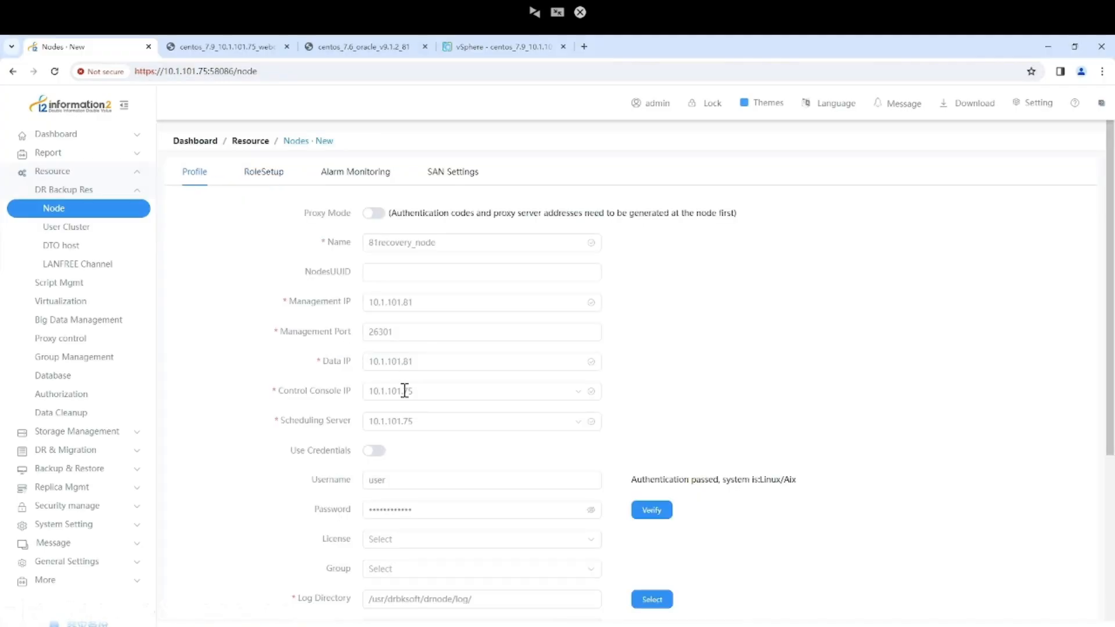
scroll(398, 383, "down", 5)
left_click(387, 595)
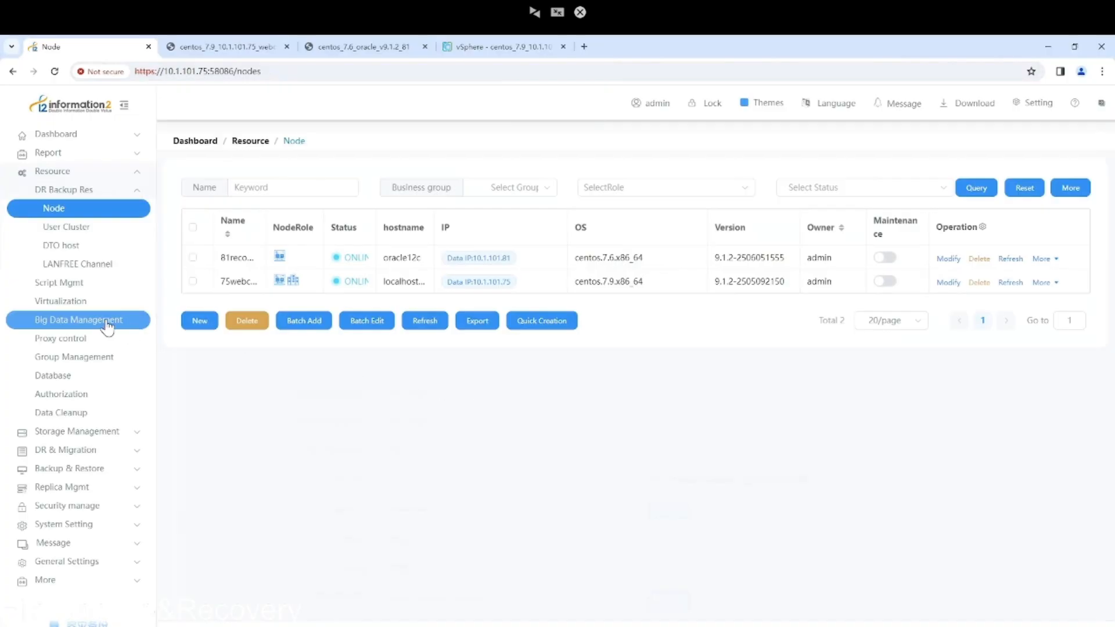
Start a new backup rule named 'backup' under Backup & Restore > App Protect.
left_click(110, 468)
left_click(93, 249)
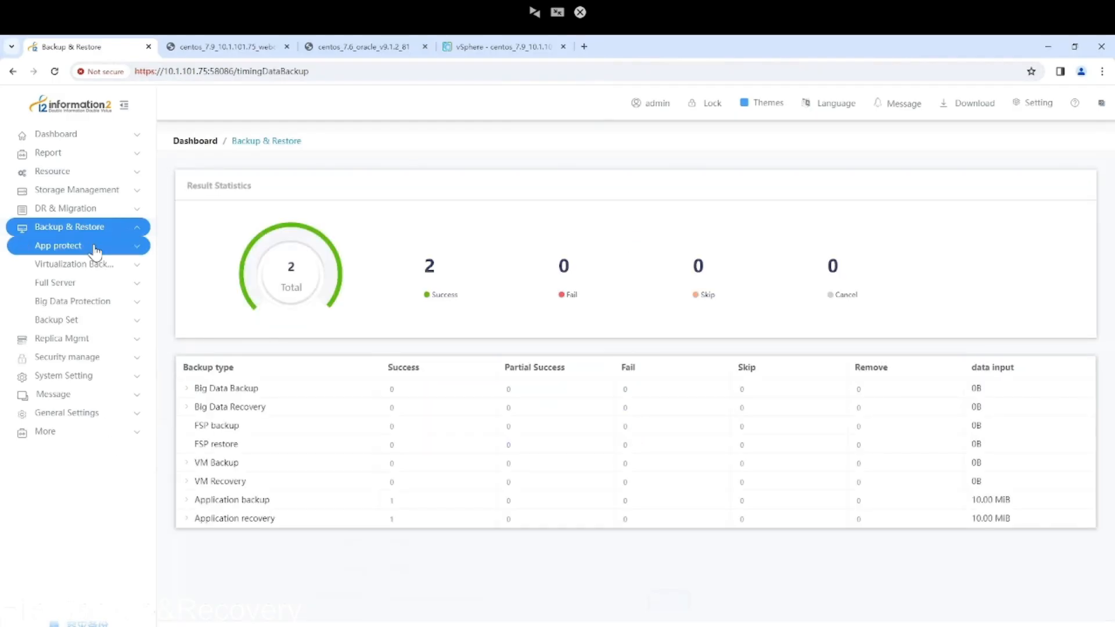
left_click(91, 264)
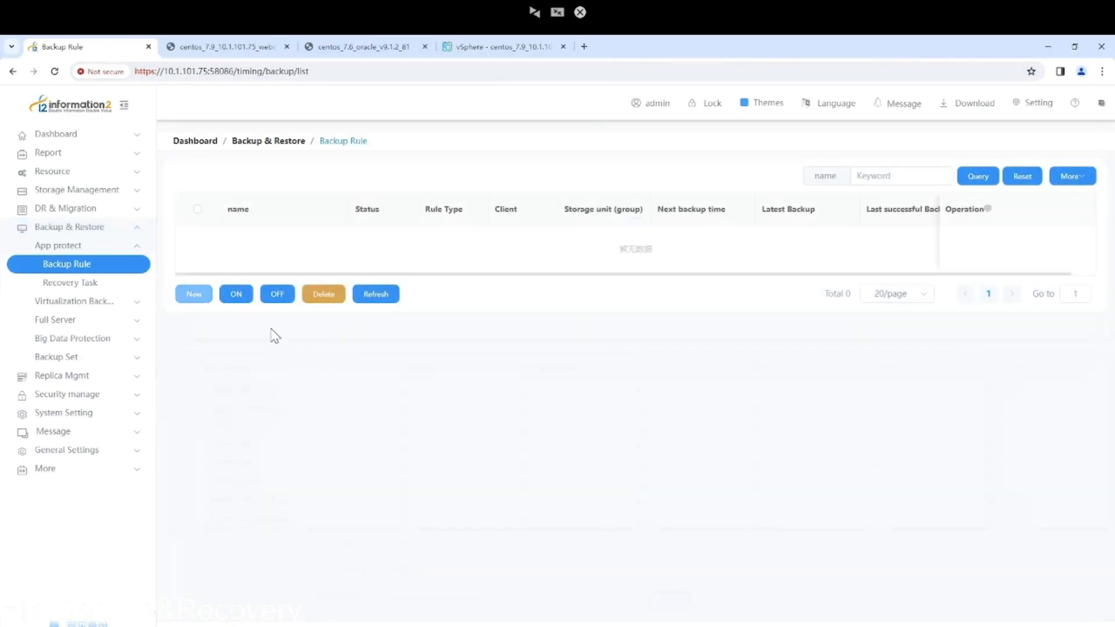
left_click(195, 295)
left_click(373, 223)
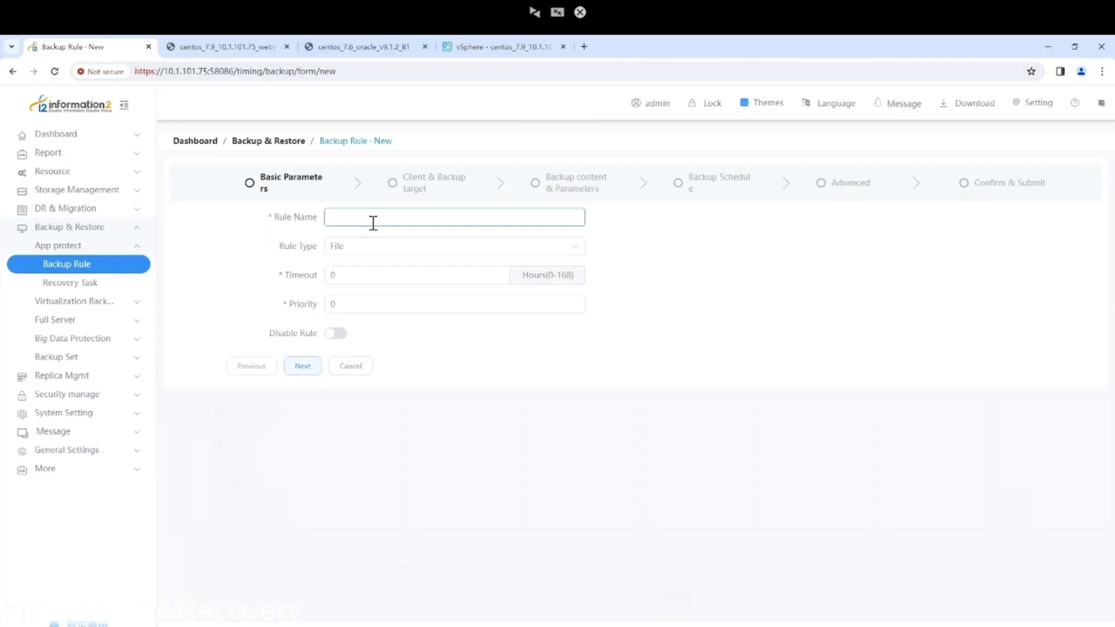
type("backup")
left_click(299, 369)
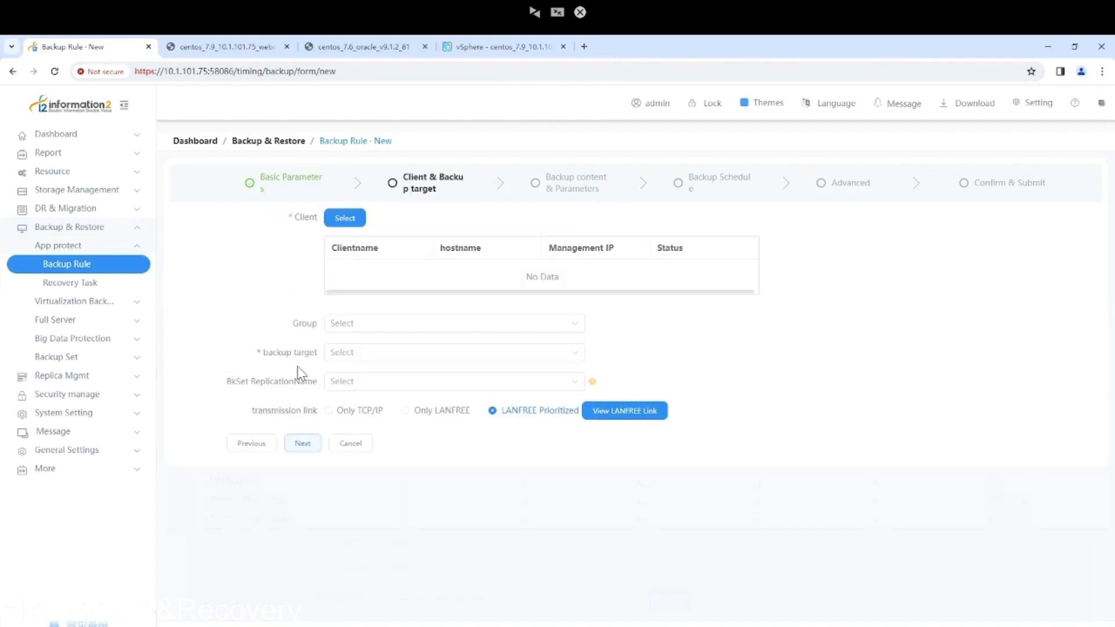
Set client 75webconsole, target 75_storage_unit, and Only TCP/IP transmission.
left_click(354, 220)
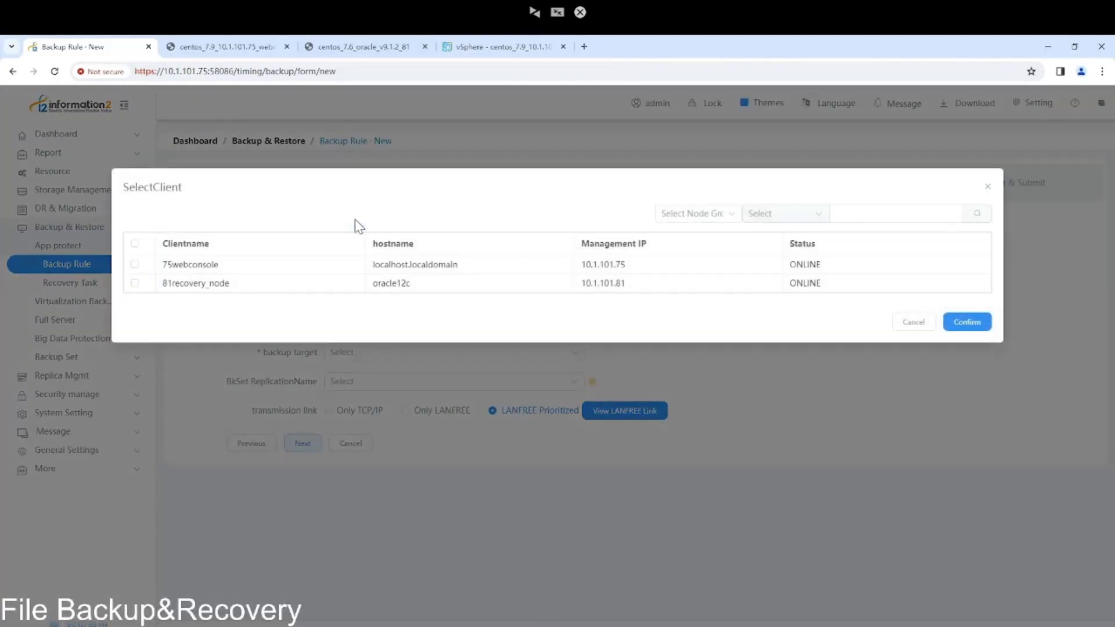
left_click(134, 264)
left_click(971, 323)
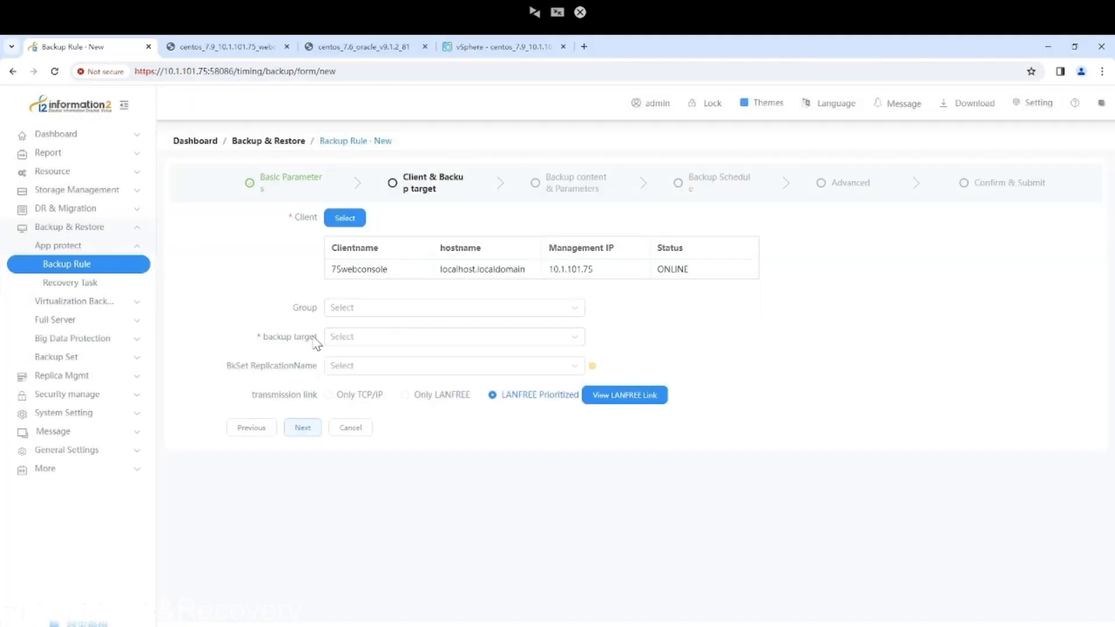
left_click(363, 342)
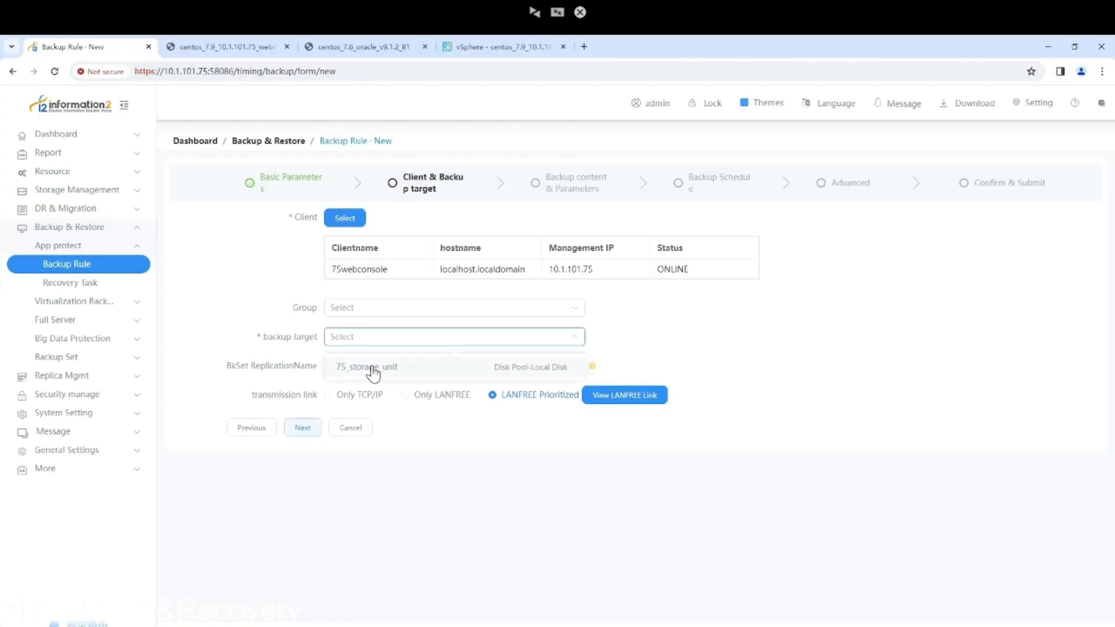
left_click(372, 371)
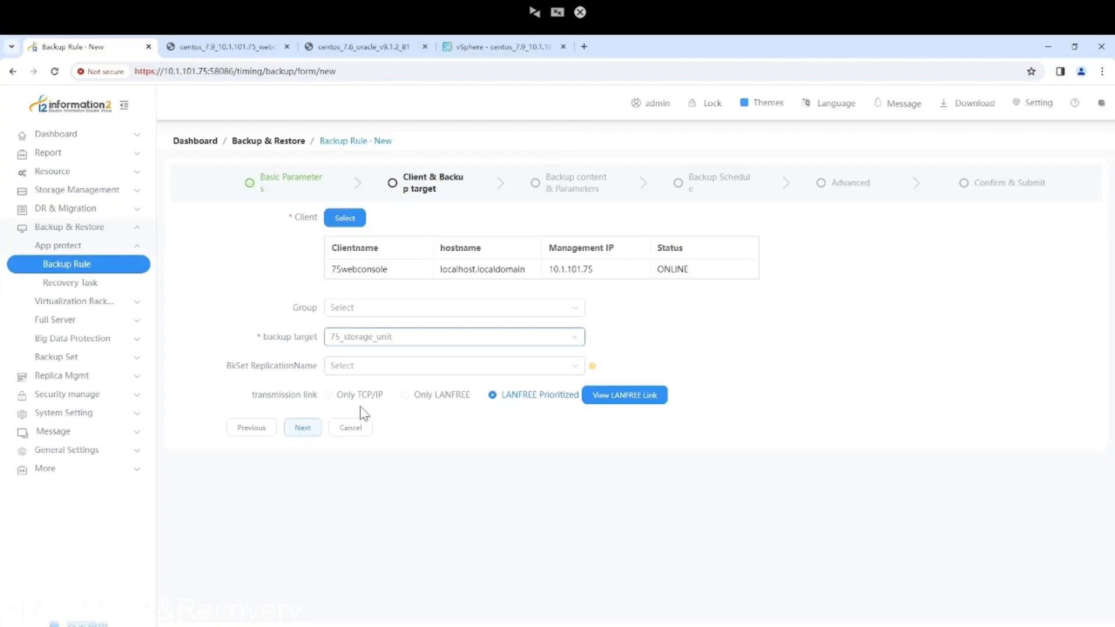
left_click(340, 398)
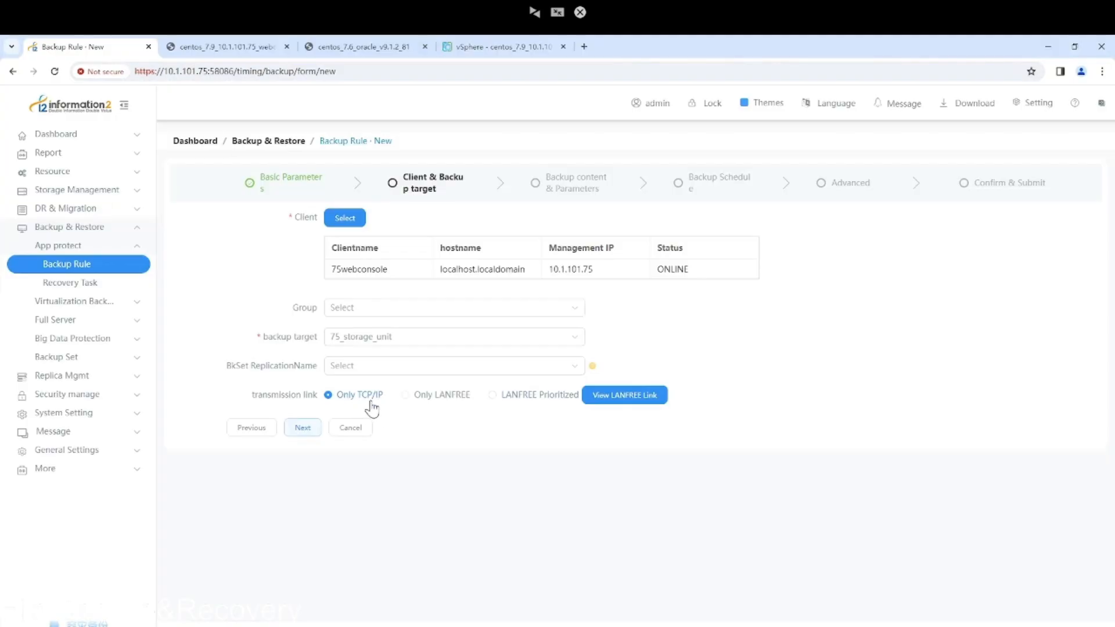
left_click(303, 427)
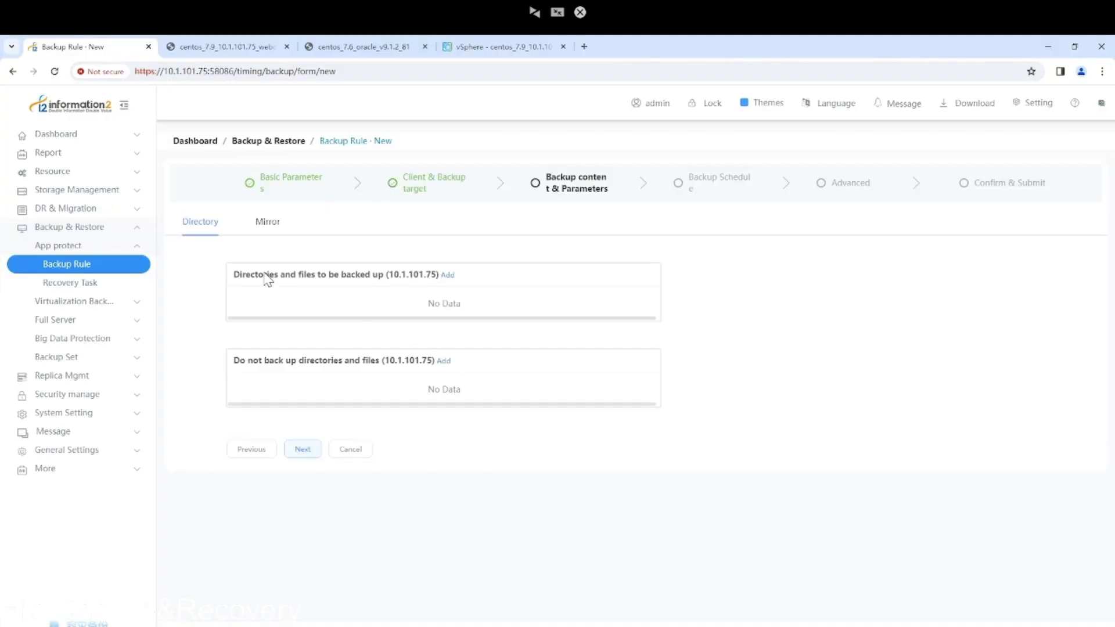
Add the /test folder on 10.1.101.75 as the rule's backup content and continue.
left_click(448, 278)
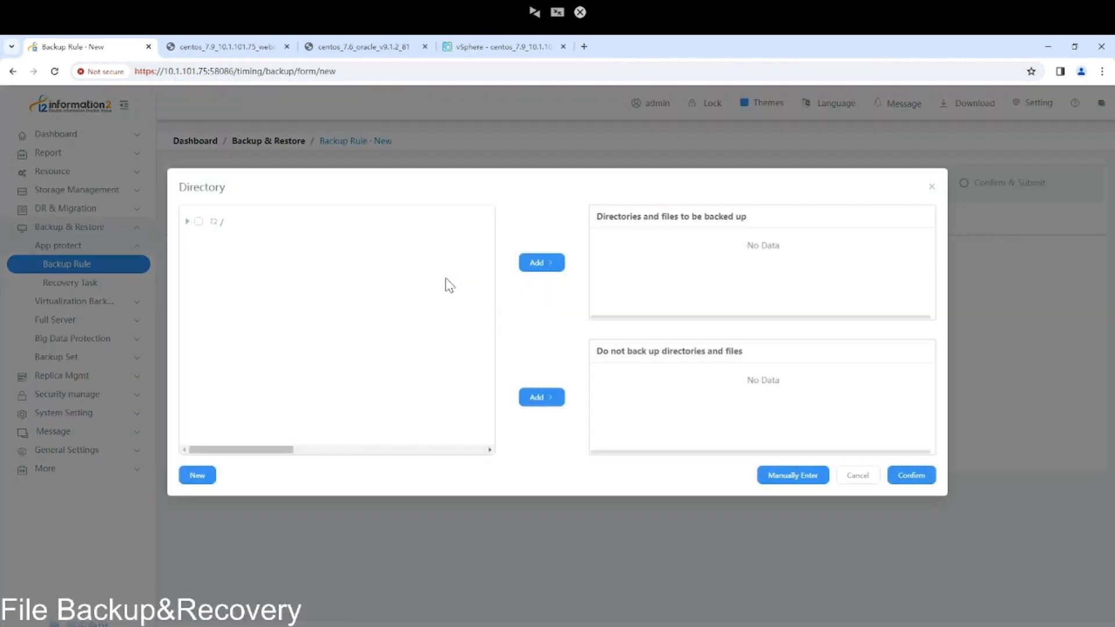
left_click(186, 221)
scroll(300, 361, "down", 2)
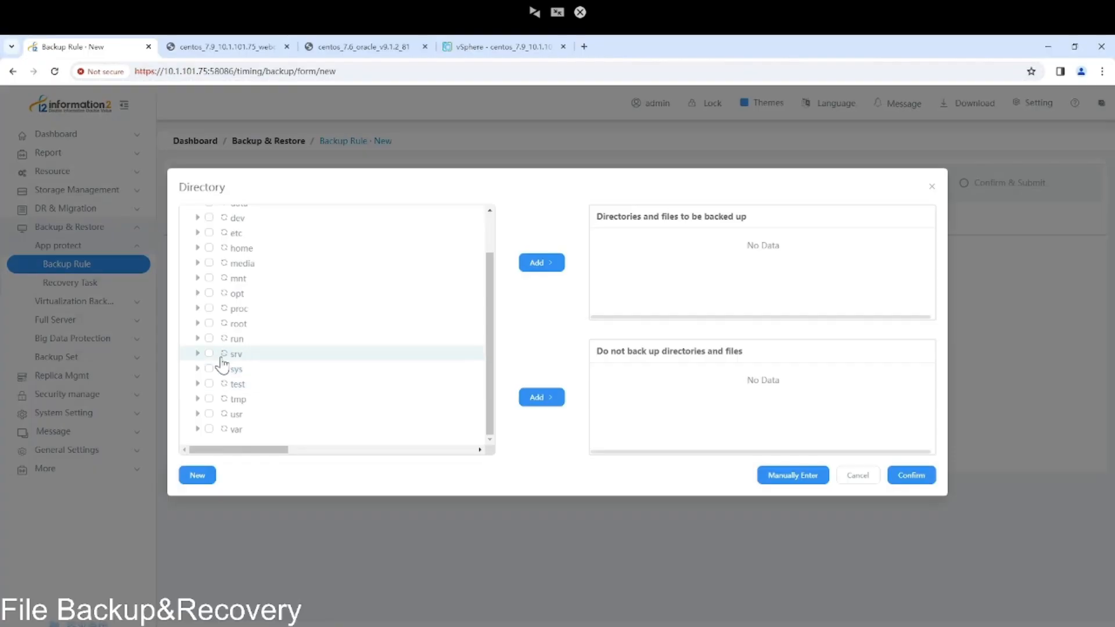
scroll(224, 357, "up", 1)
scroll(208, 377, "down", 2)
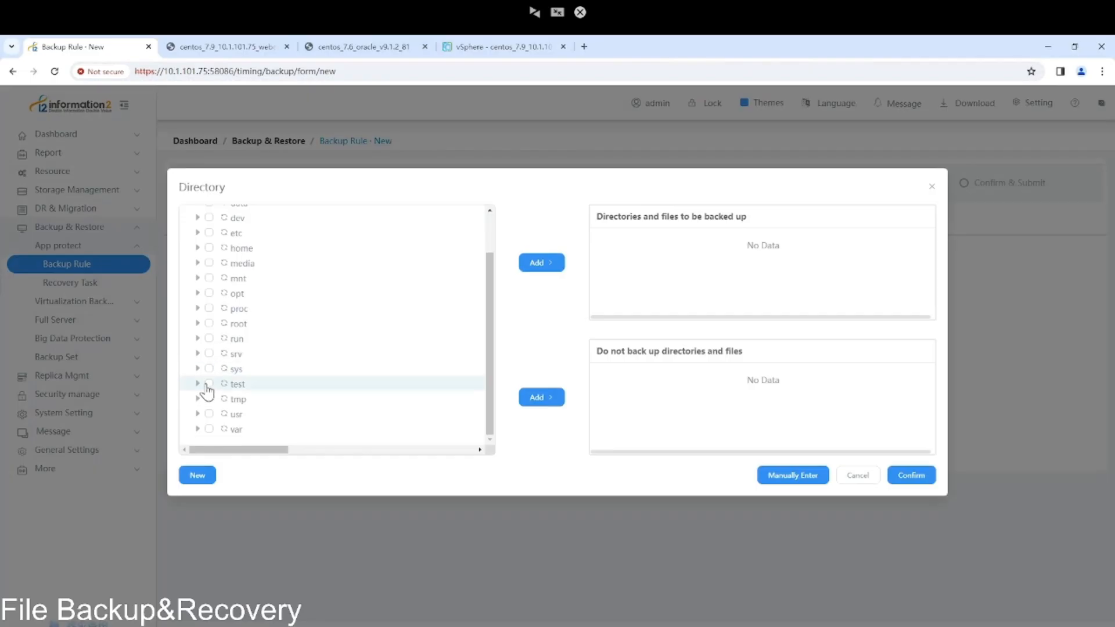
left_click(208, 384)
left_click(540, 266)
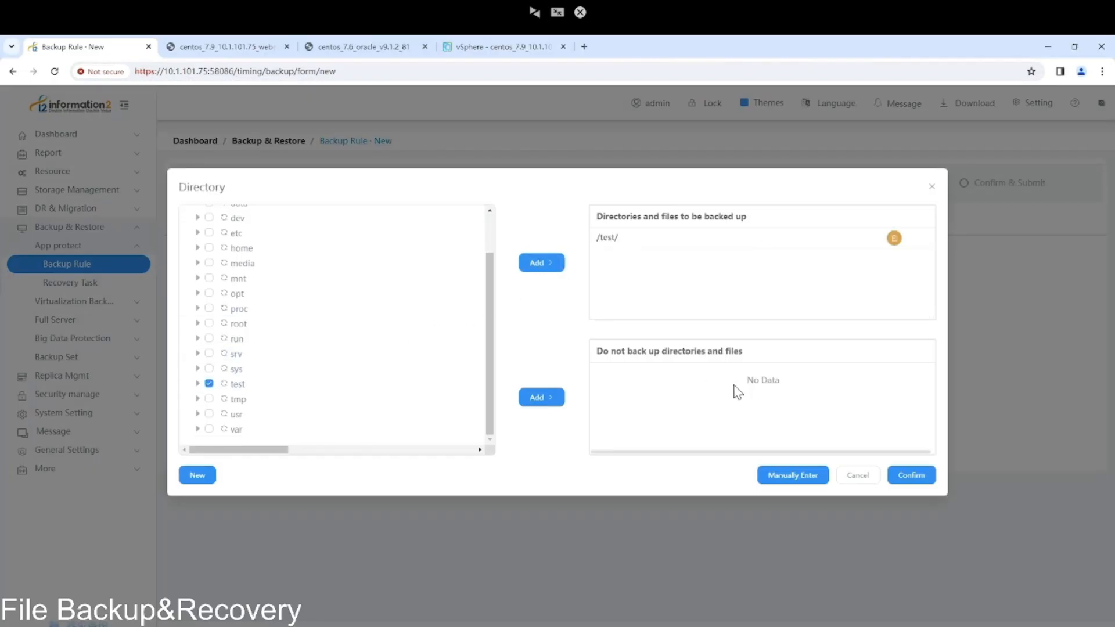
left_click(910, 475)
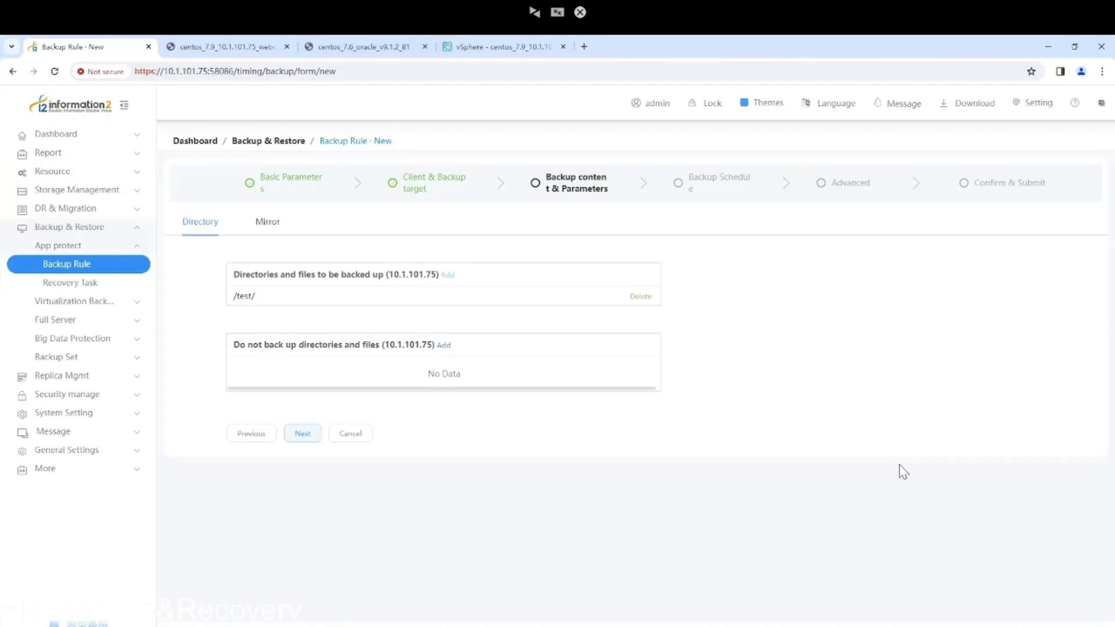
left_click(303, 434)
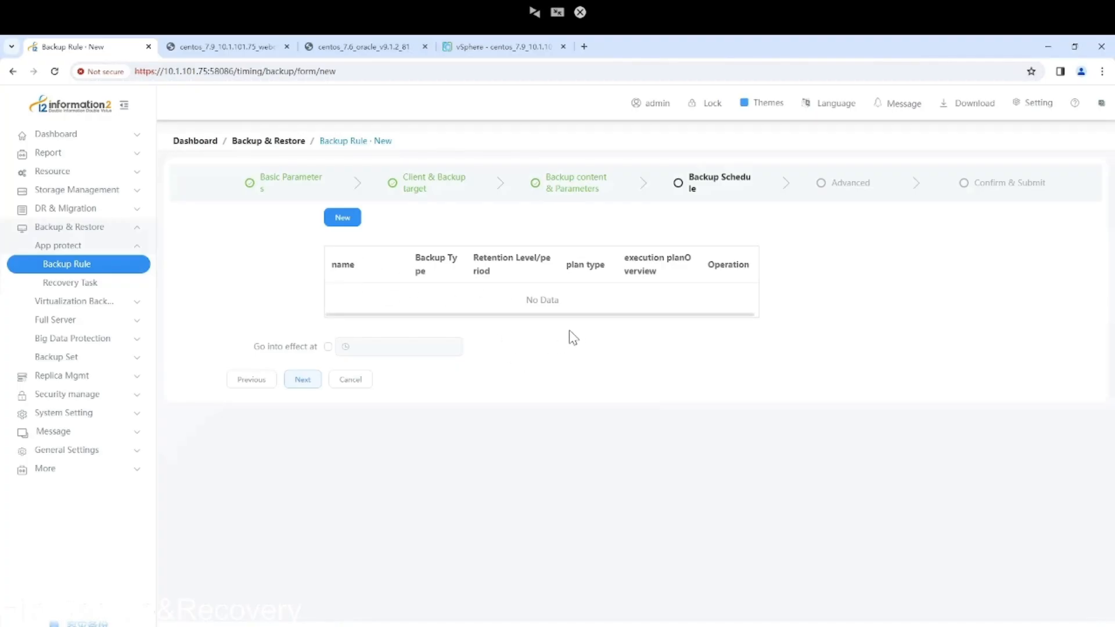
Create a backup plan named full with Full backup type and 1week retention.
left_click(343, 219)
left_click(458, 278)
left_click(605, 279)
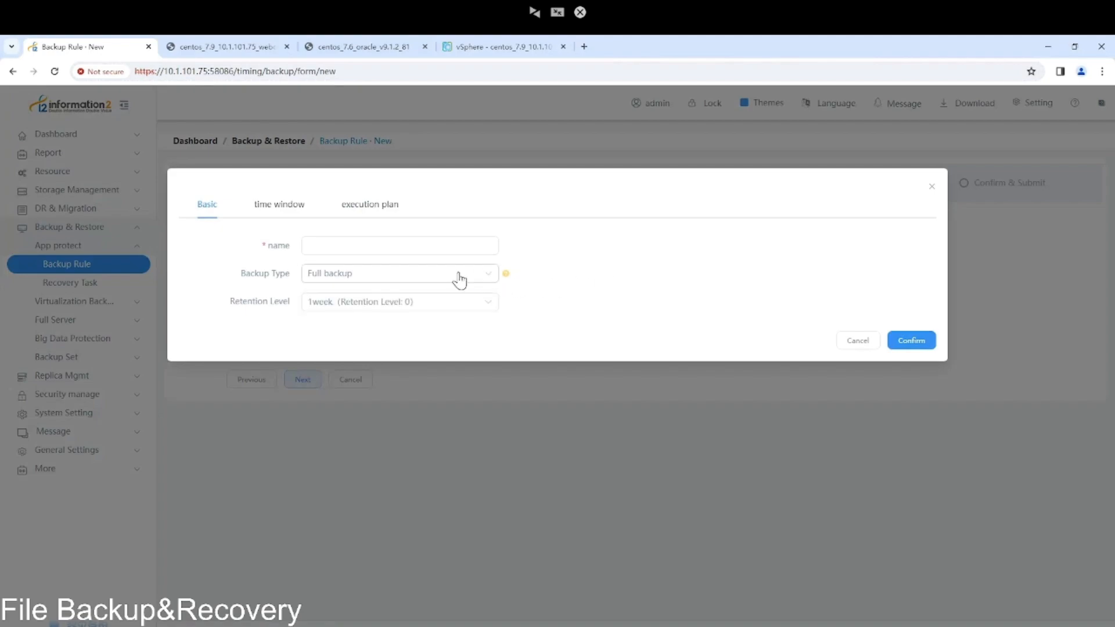
left_click(432, 246)
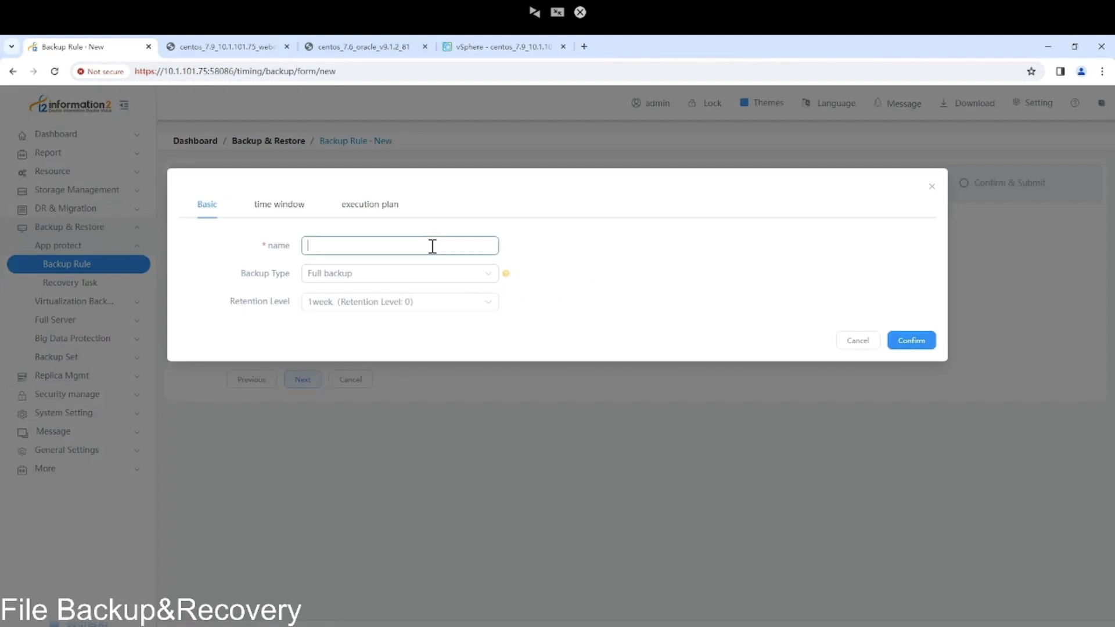
left_click(419, 279)
left_click(643, 317)
left_click(372, 303)
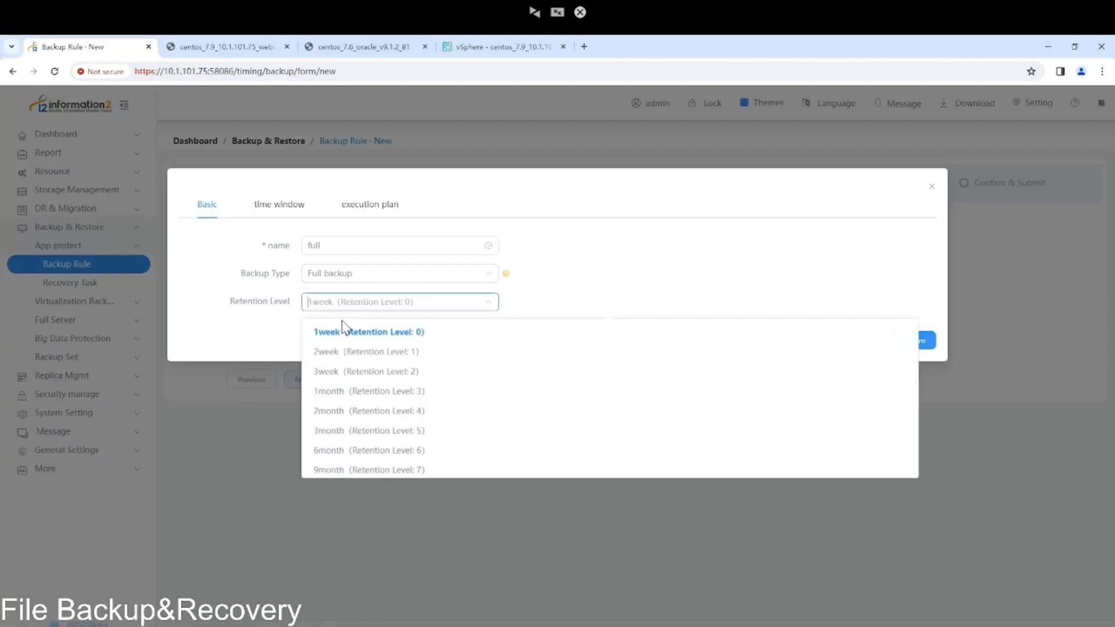
left_click(247, 321)
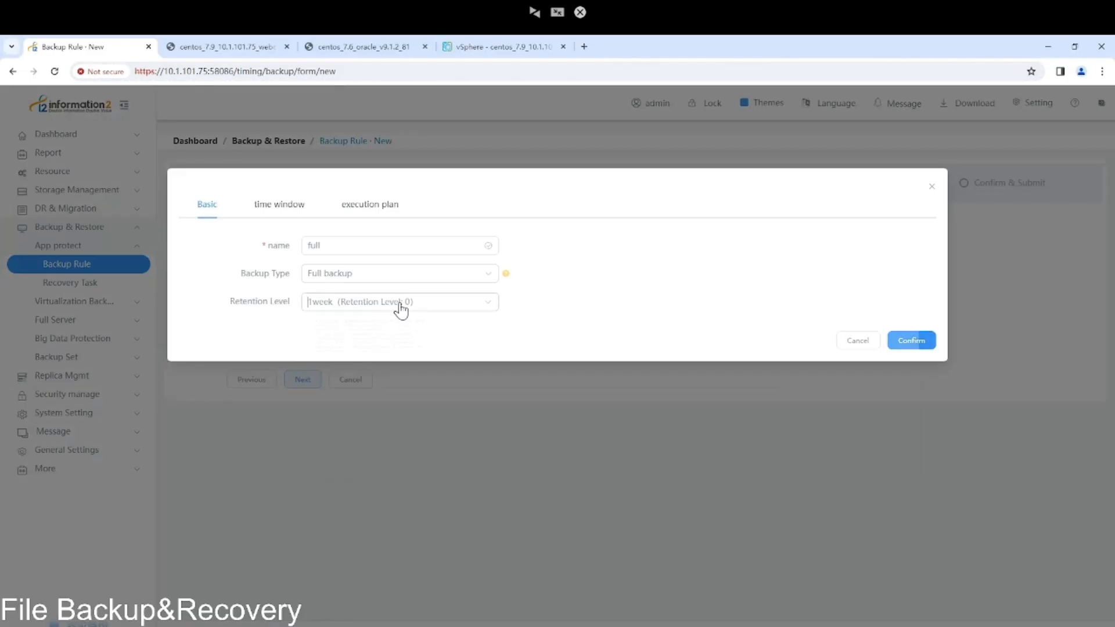
left_click(398, 308)
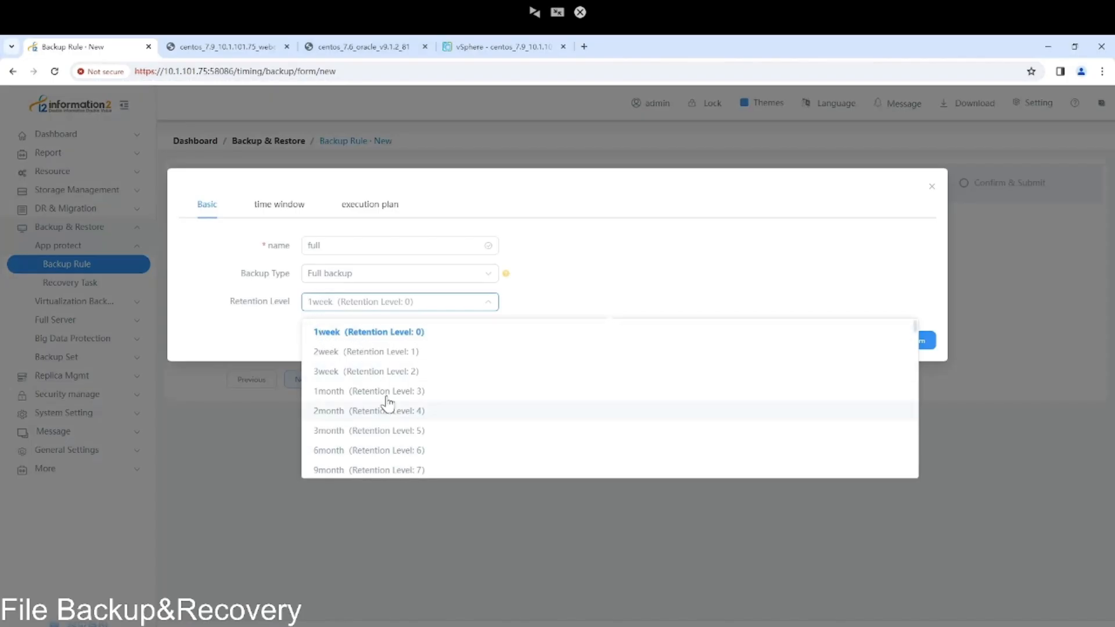
left_click(608, 290)
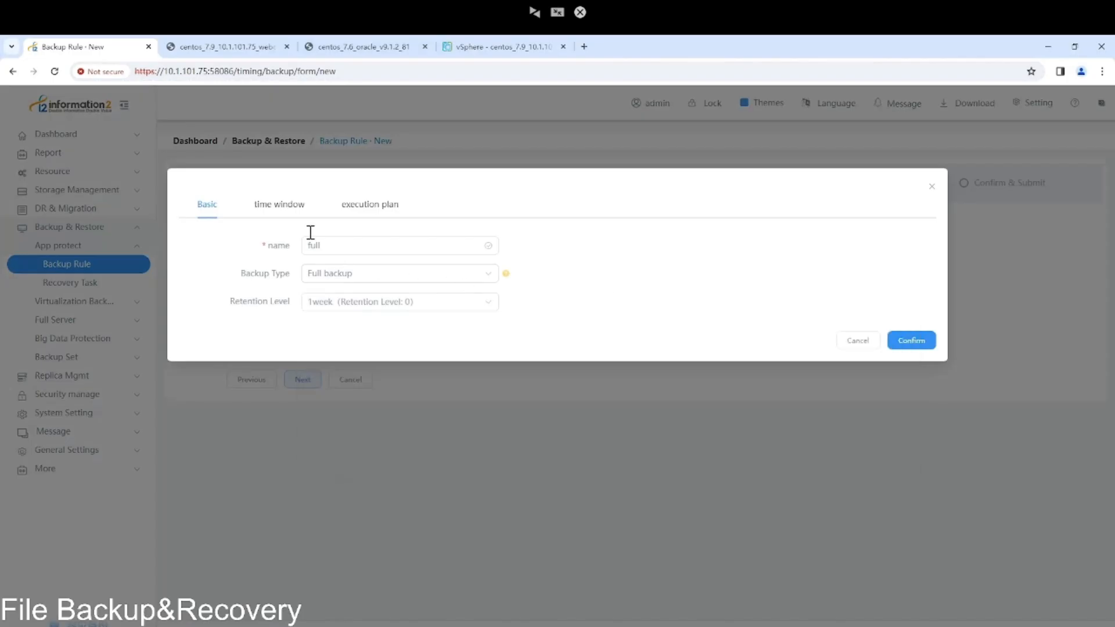
left_click(294, 212)
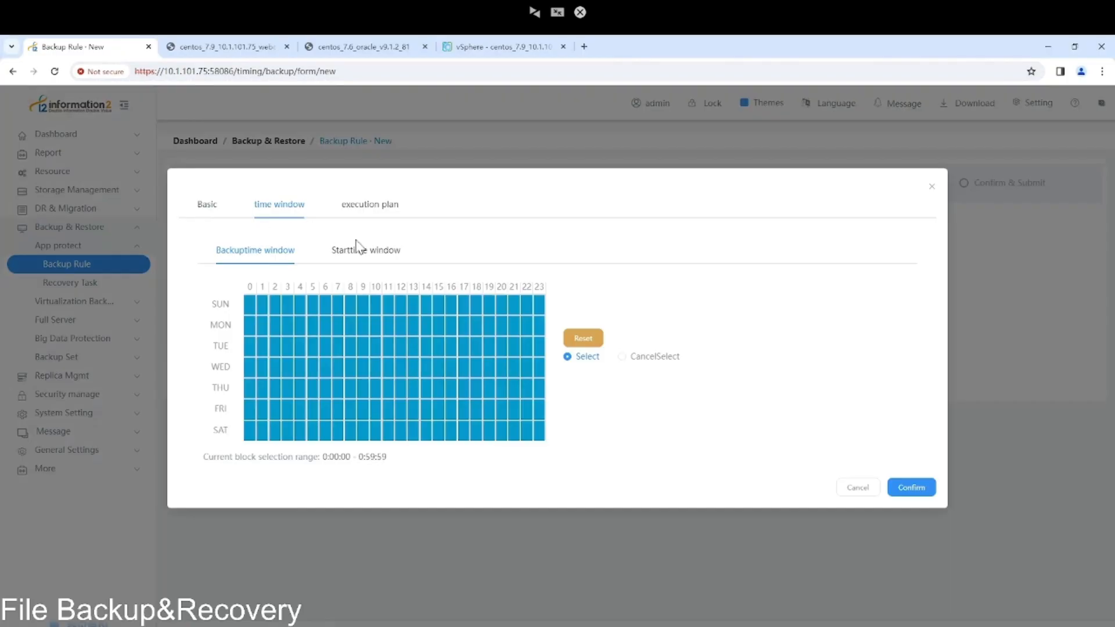
Limit backup time to Sunday–Saturday 0:00–21:59 and start time to Sunday–Friday 0:00–19:59.
left_click(357, 261)
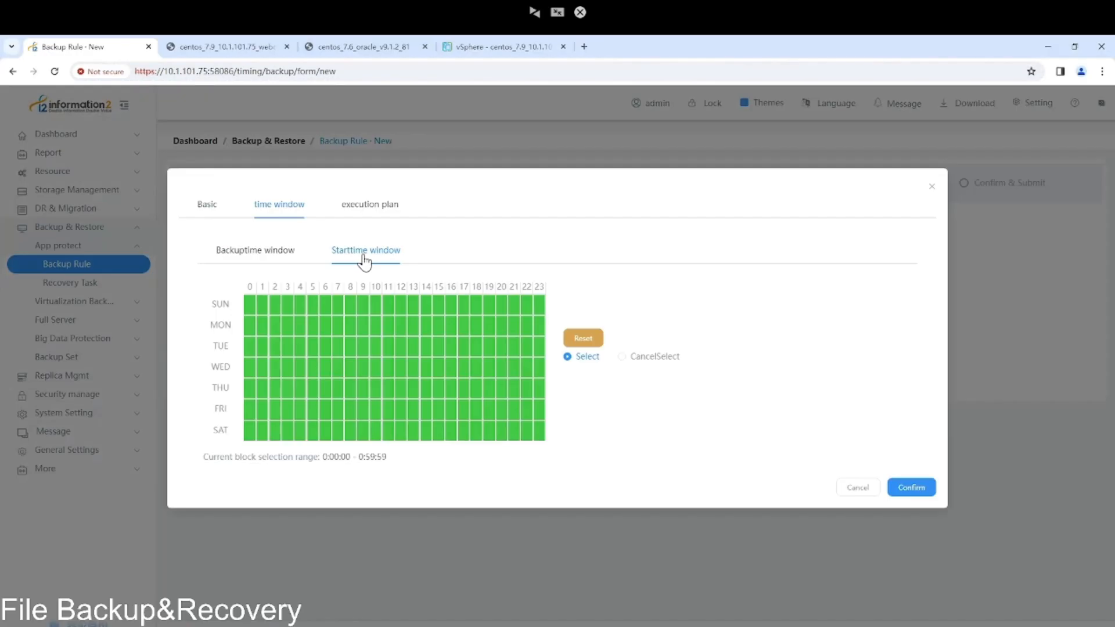
left_click(255, 253)
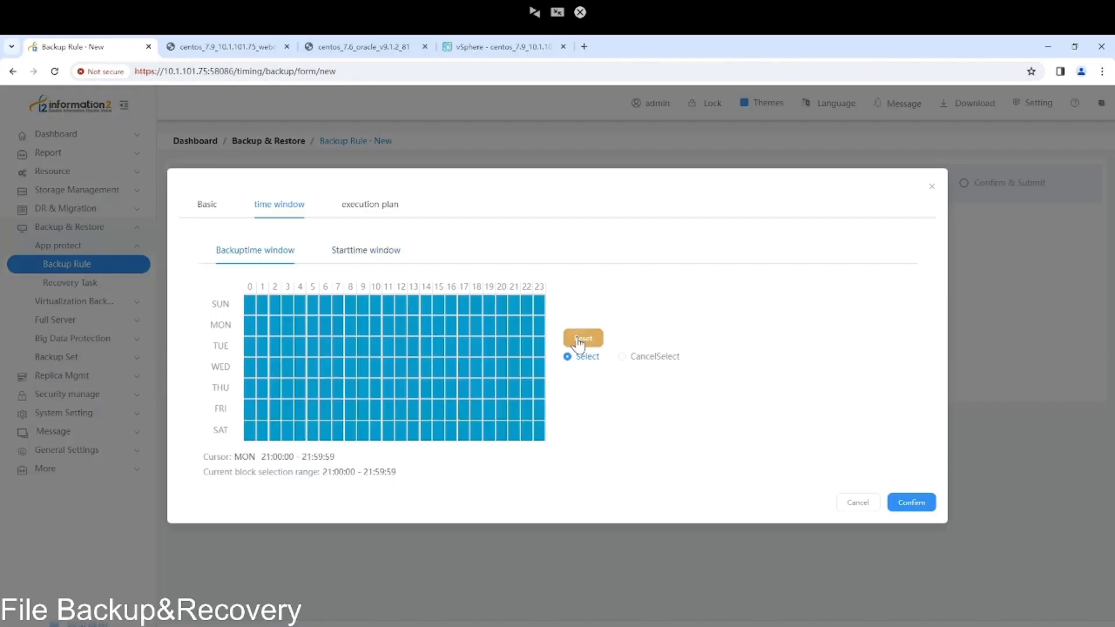
left_click(583, 342)
mouse_move(256, 309)
left_mouse_down()
mouse_move(504, 429)
mouse_move(511, 453)
mouse_move(509, 436)
left_mouse_up()
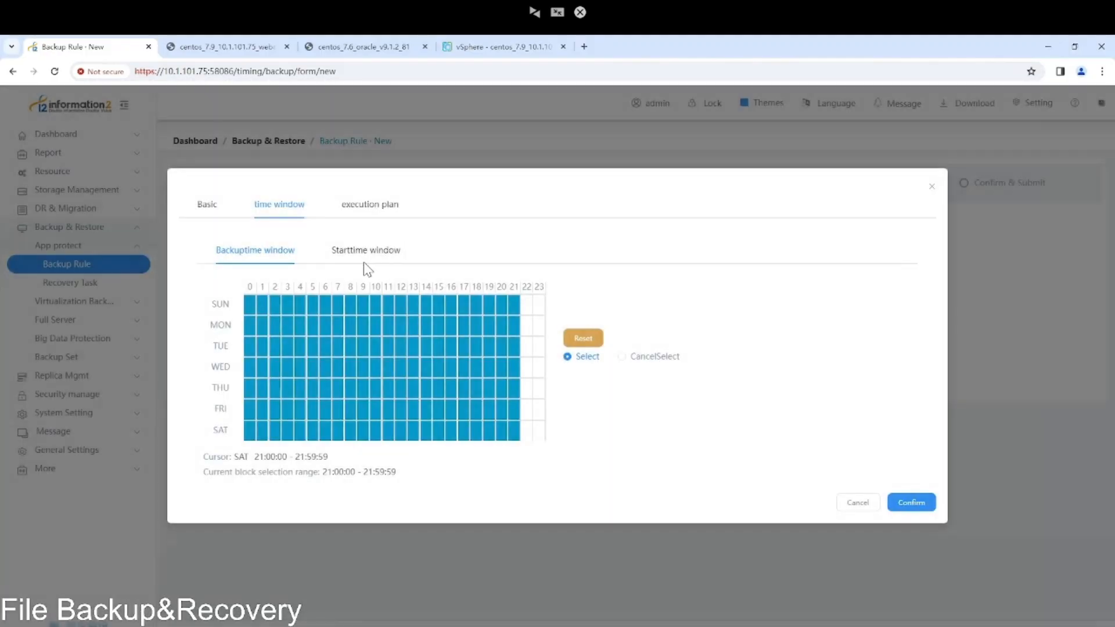
left_click(363, 260)
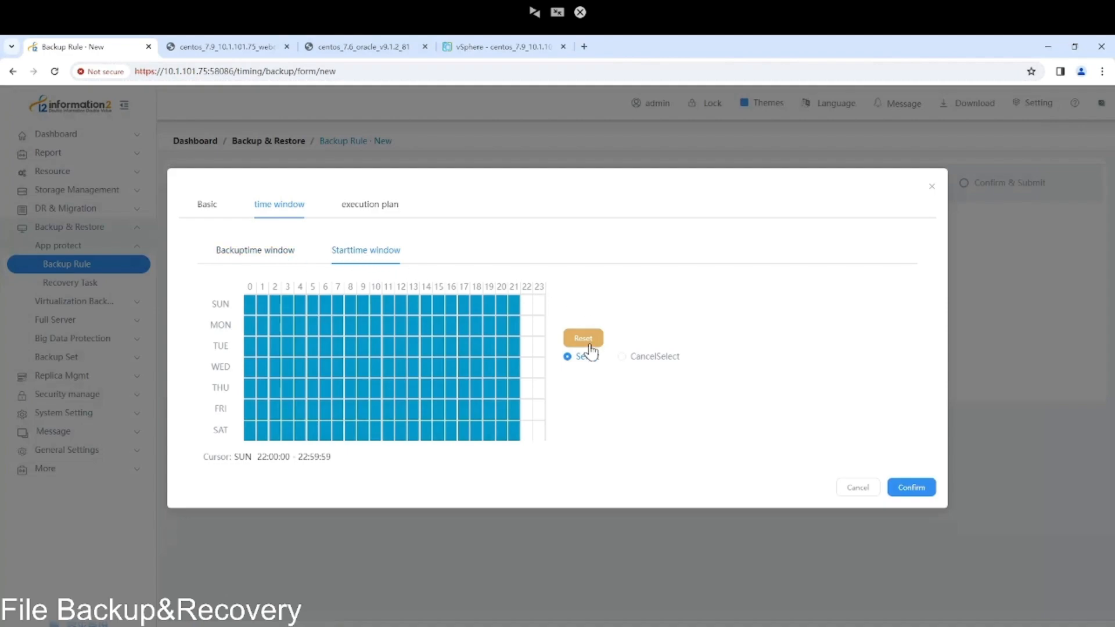
left_click_drag(277, 323, 500, 408)
left_click(664, 281)
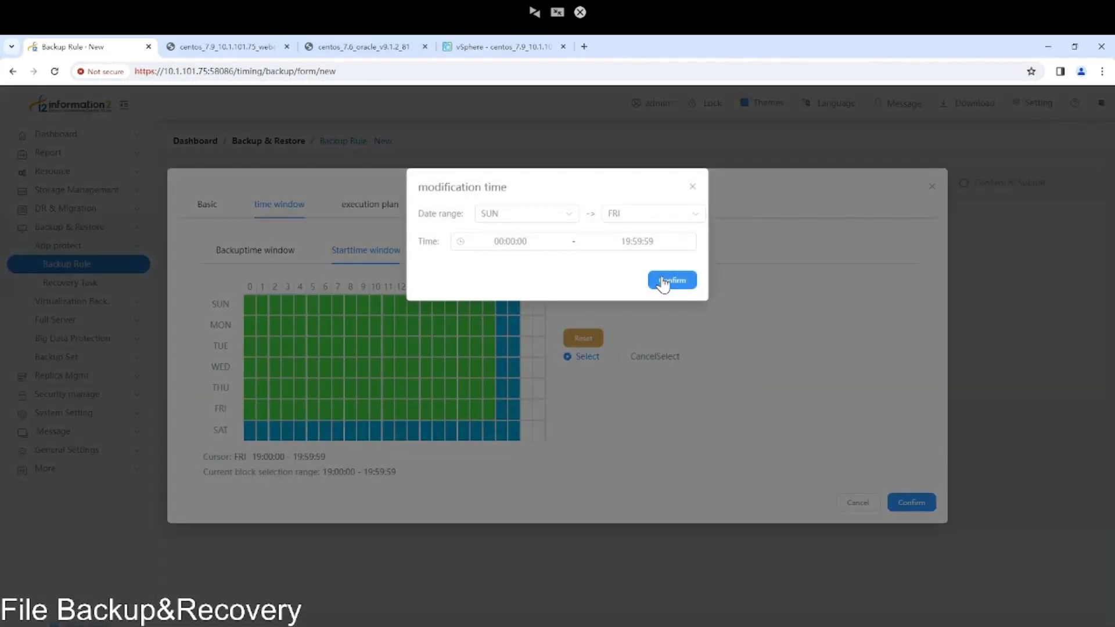
left_click(368, 210)
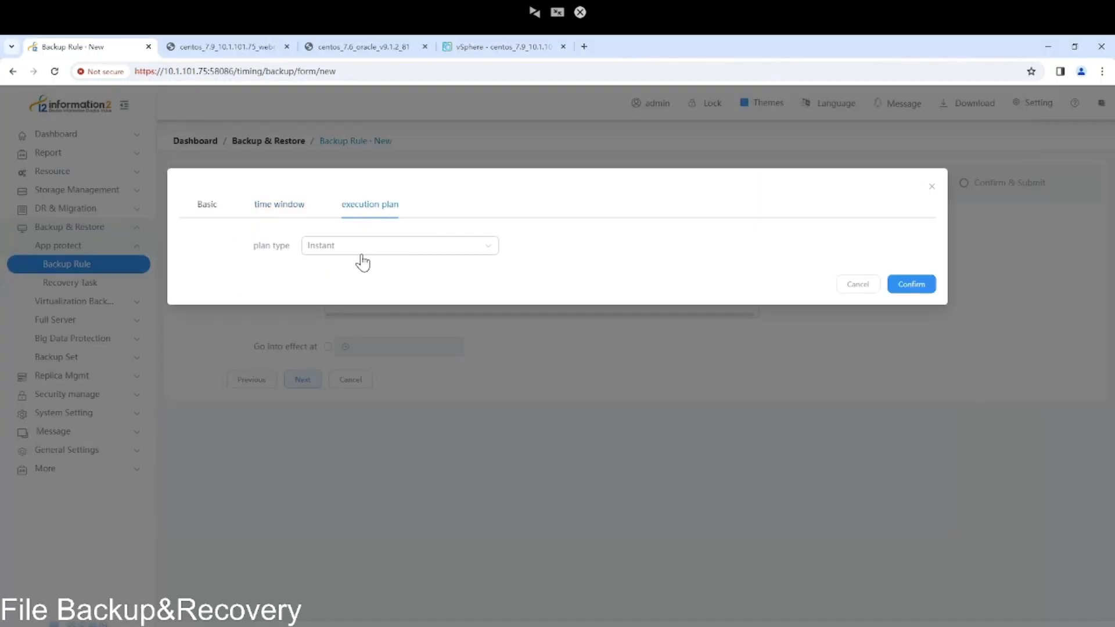
Set the full plan's execution type to Daily instead of Once.
left_click(404, 254)
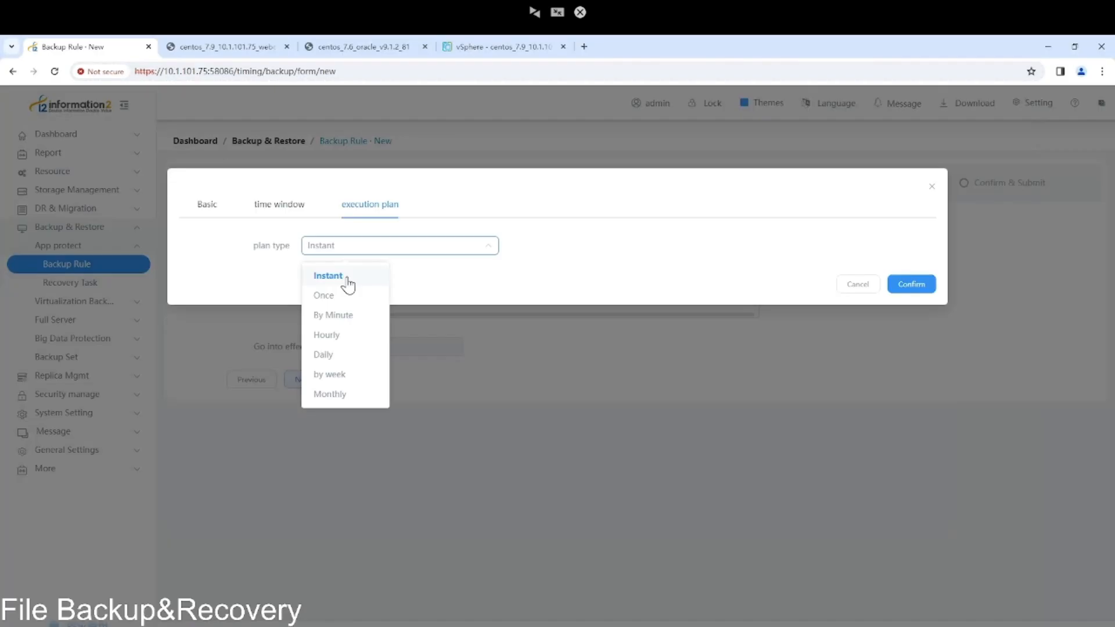
left_click(340, 297)
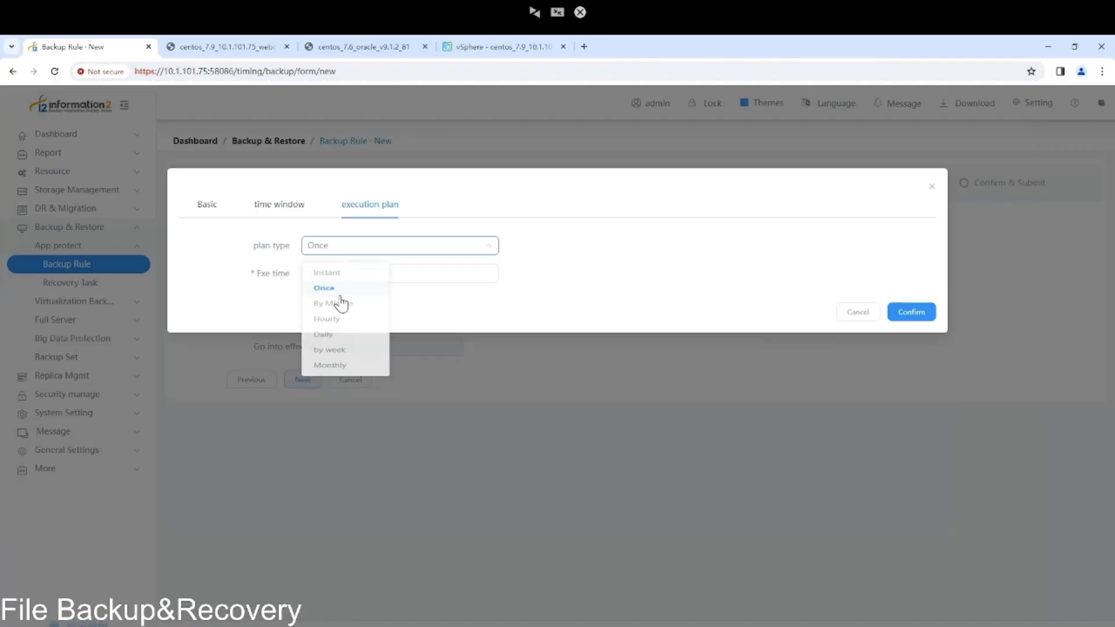
left_click(374, 253)
left_click(356, 273)
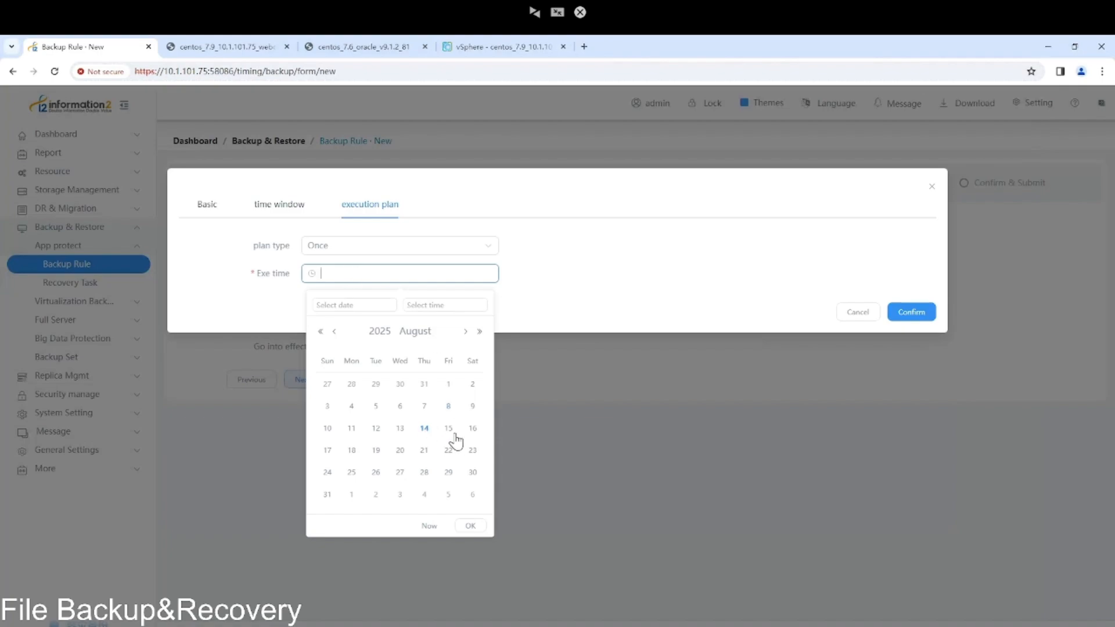
left_click(464, 259)
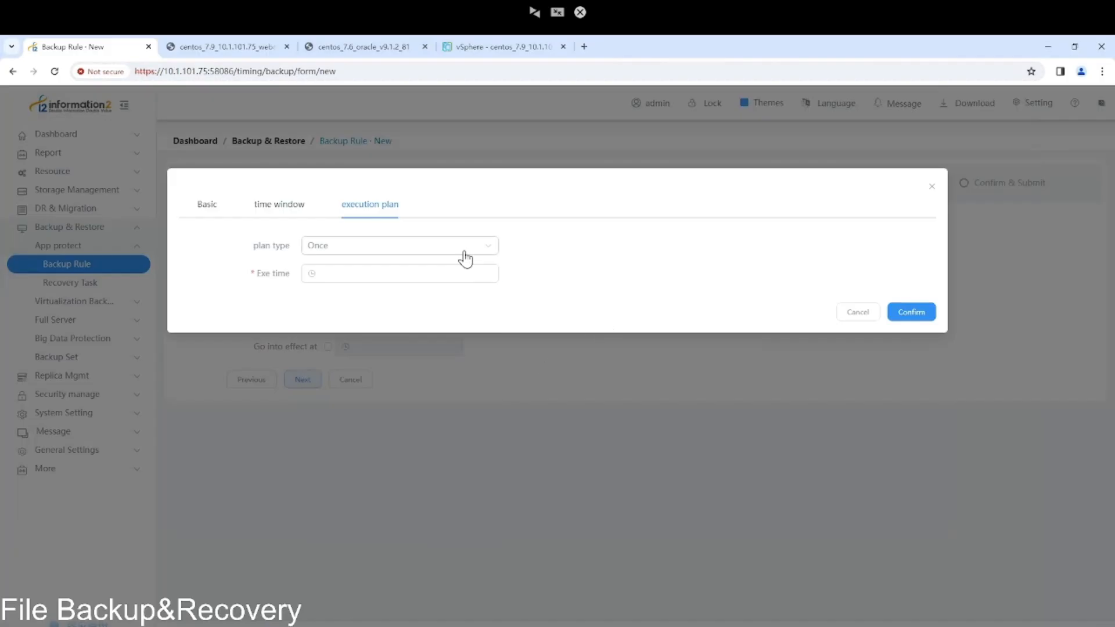
left_click(464, 250)
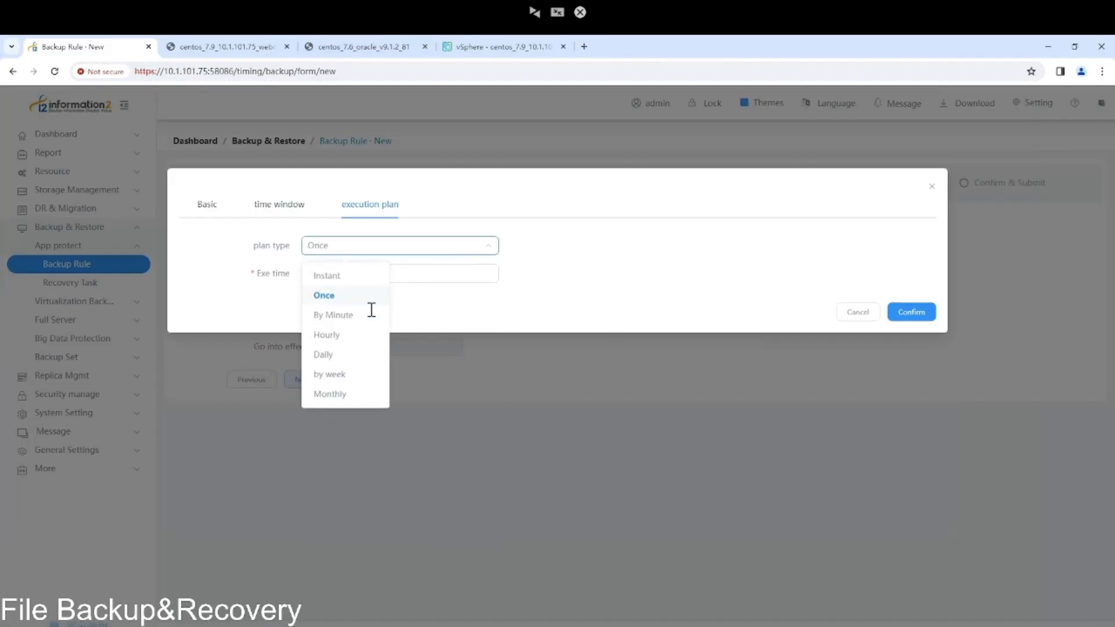
left_click(344, 355)
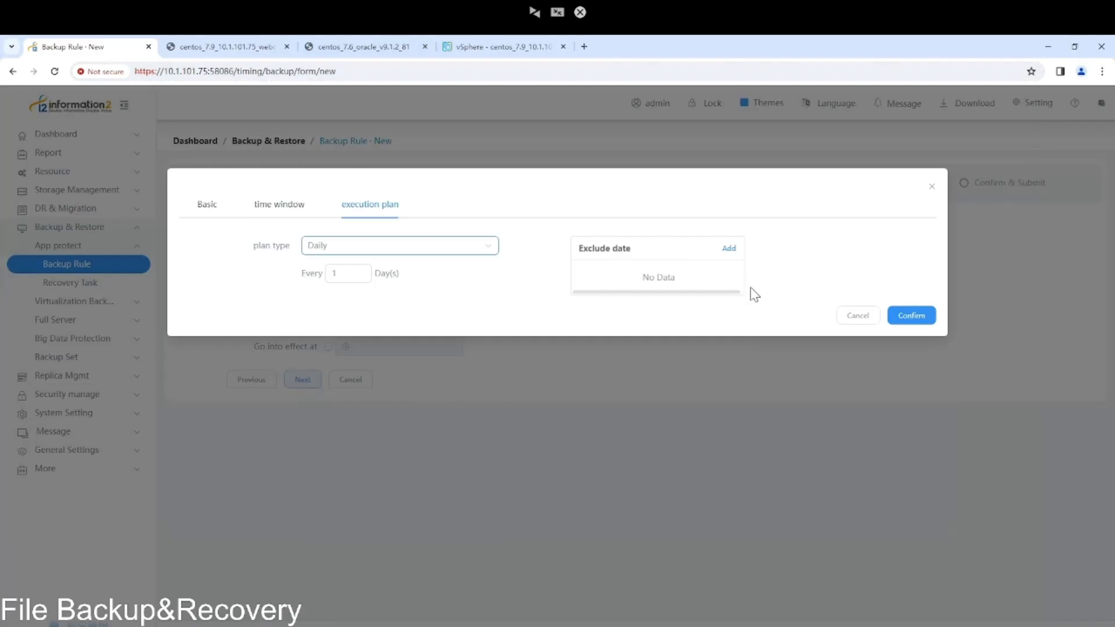
Leave exclusion dates empty and save the daily full schedule entry.
left_click(726, 250)
left_click(629, 342)
left_click(630, 387)
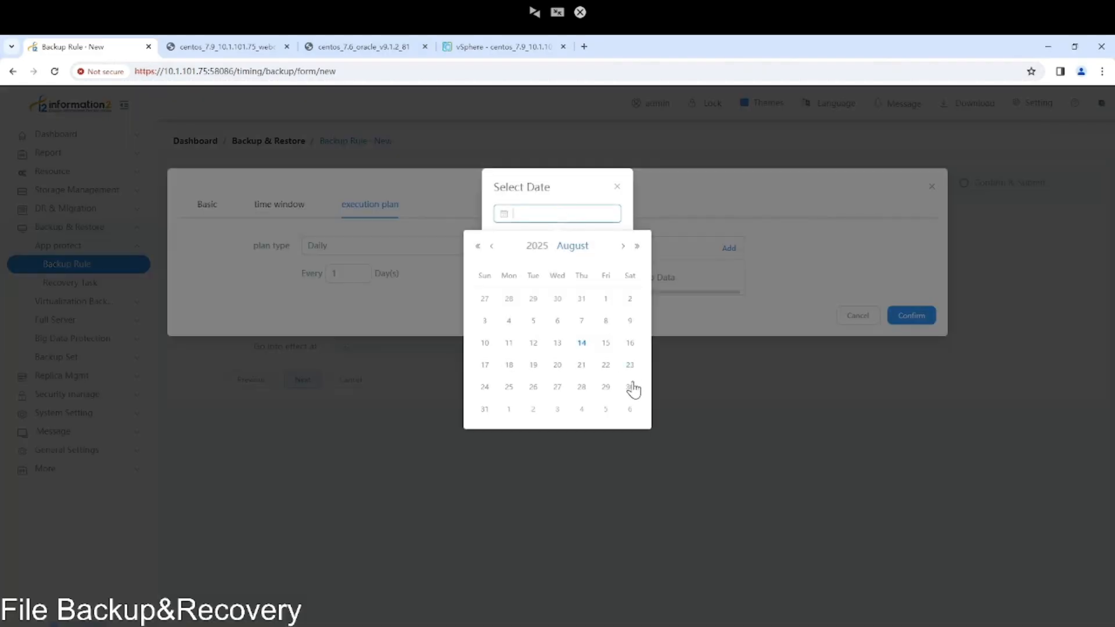
left_click(678, 212)
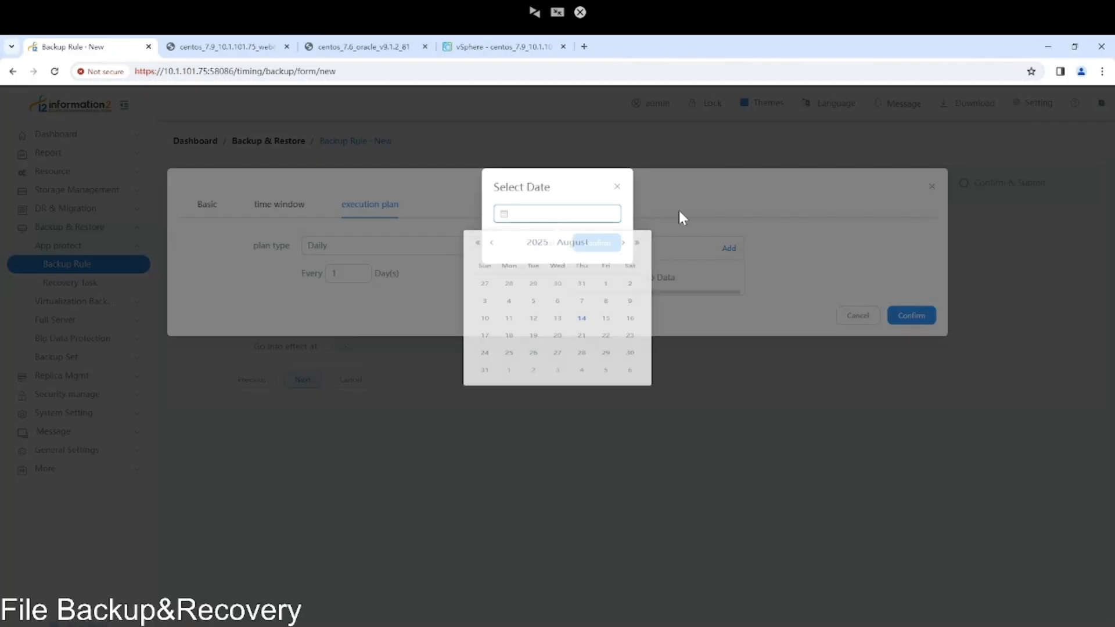
left_click(617, 187)
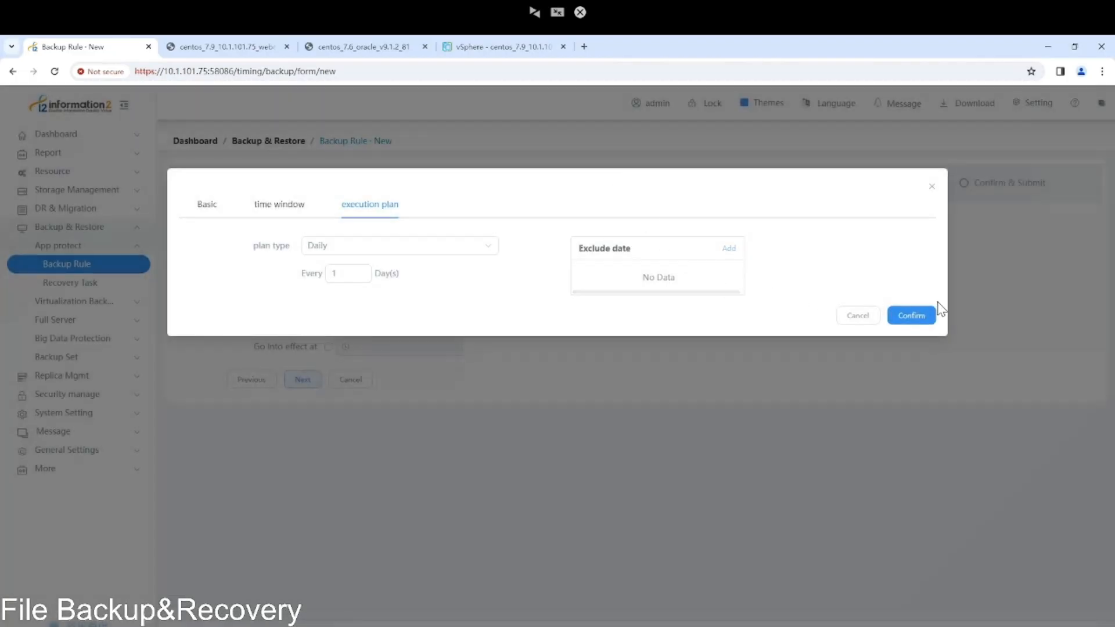
left_click(927, 317)
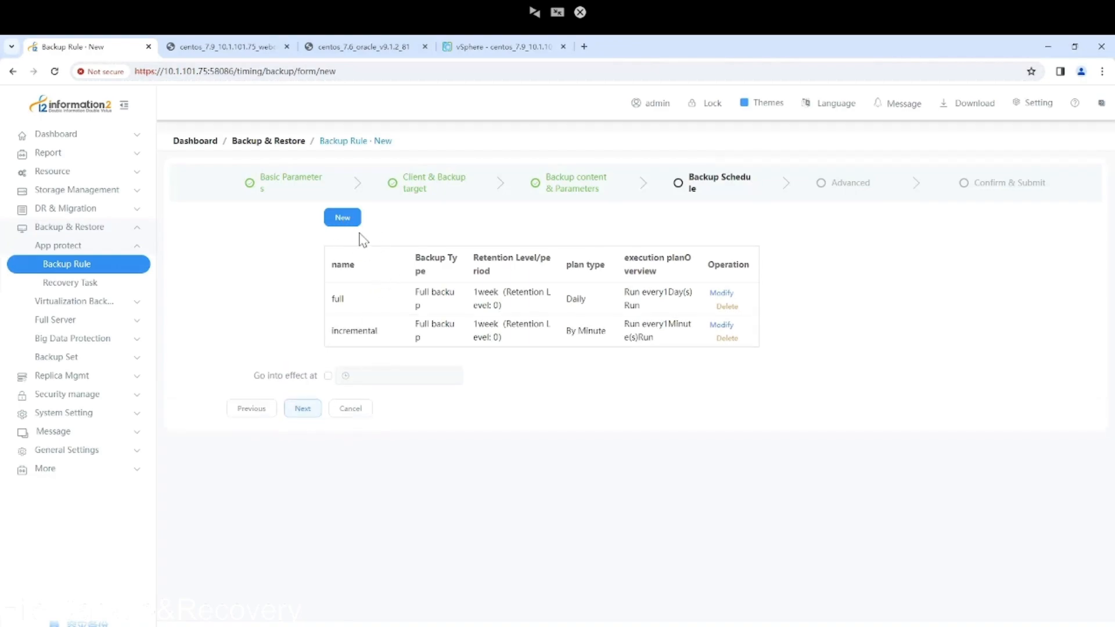
Create a schedule entry incremental1 with Cumulative Incremental Backup type.
left_click(343, 222)
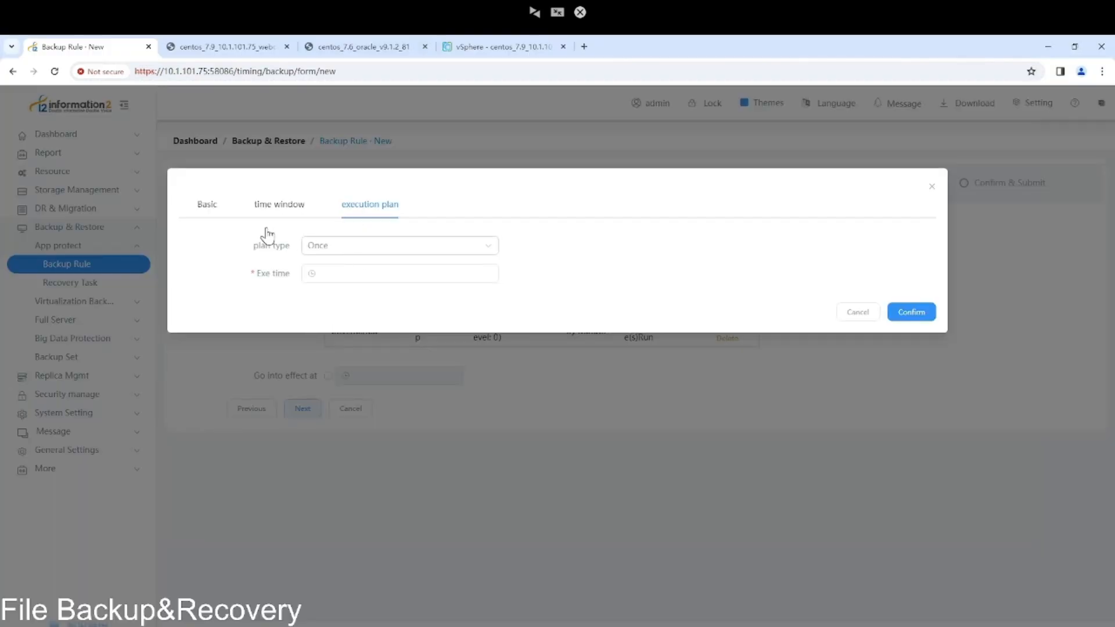
left_click(219, 210)
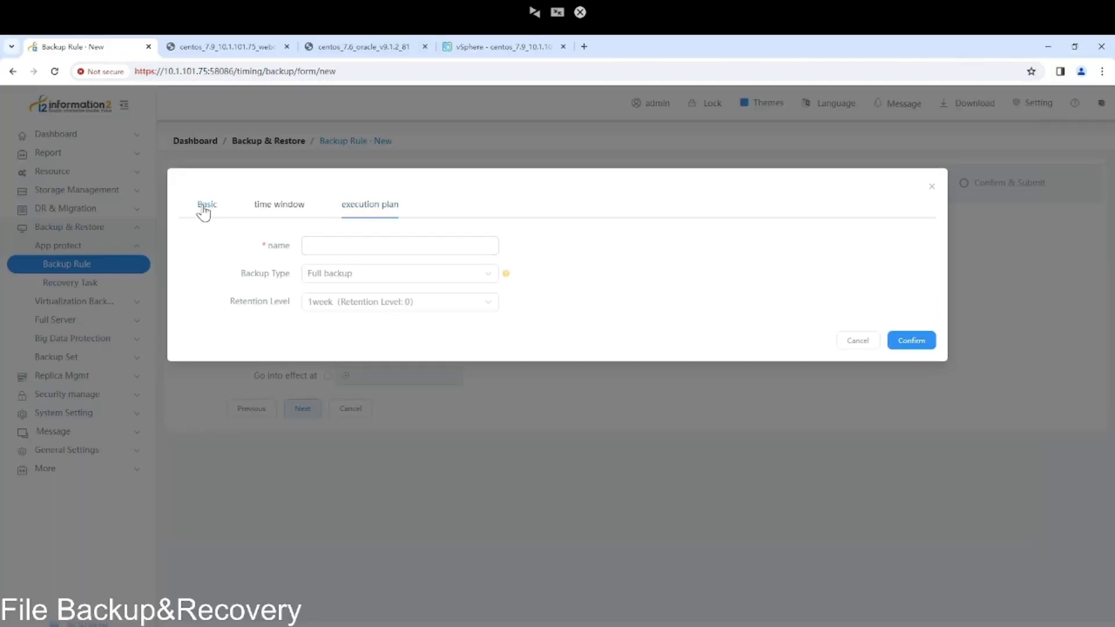
left_click(370, 245)
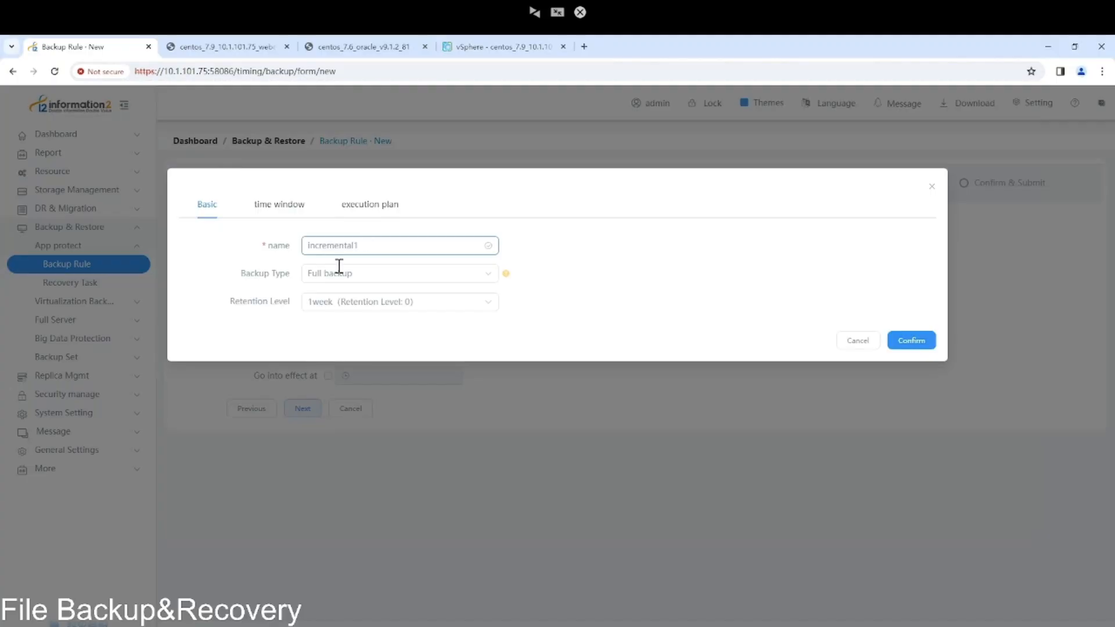
left_click(363, 284)
left_click(368, 323)
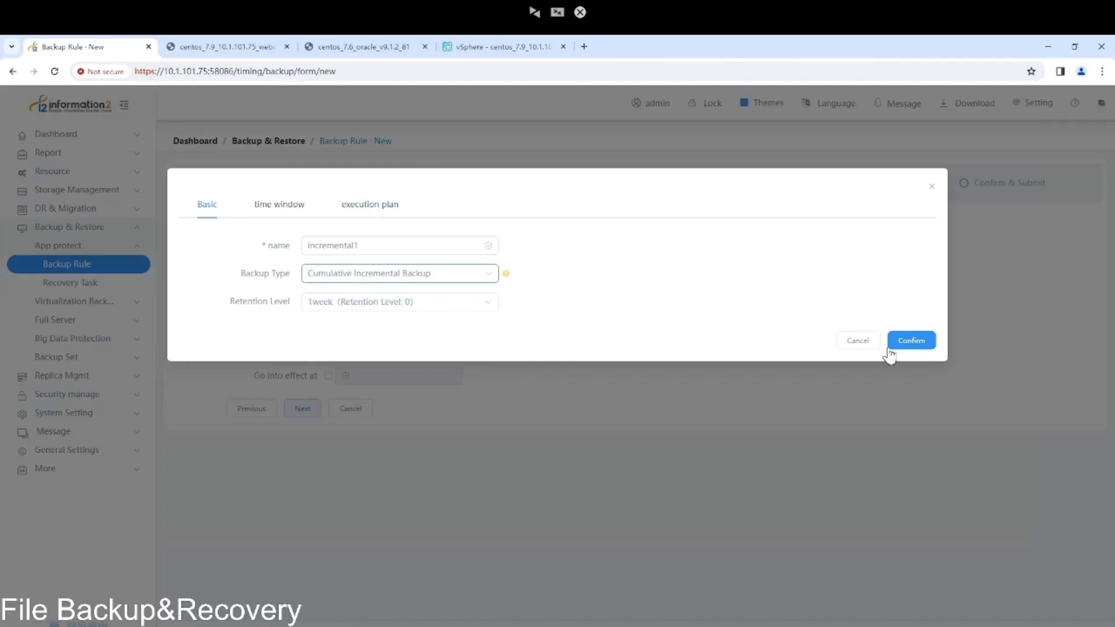
left_click(919, 343)
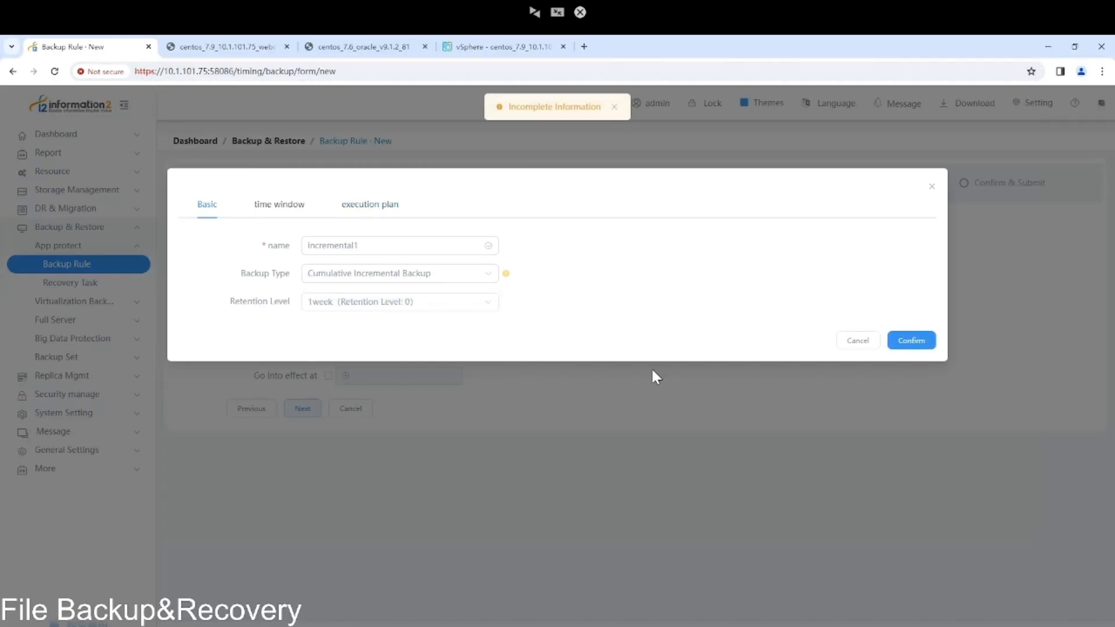
left_click(375, 210)
left_click(352, 275)
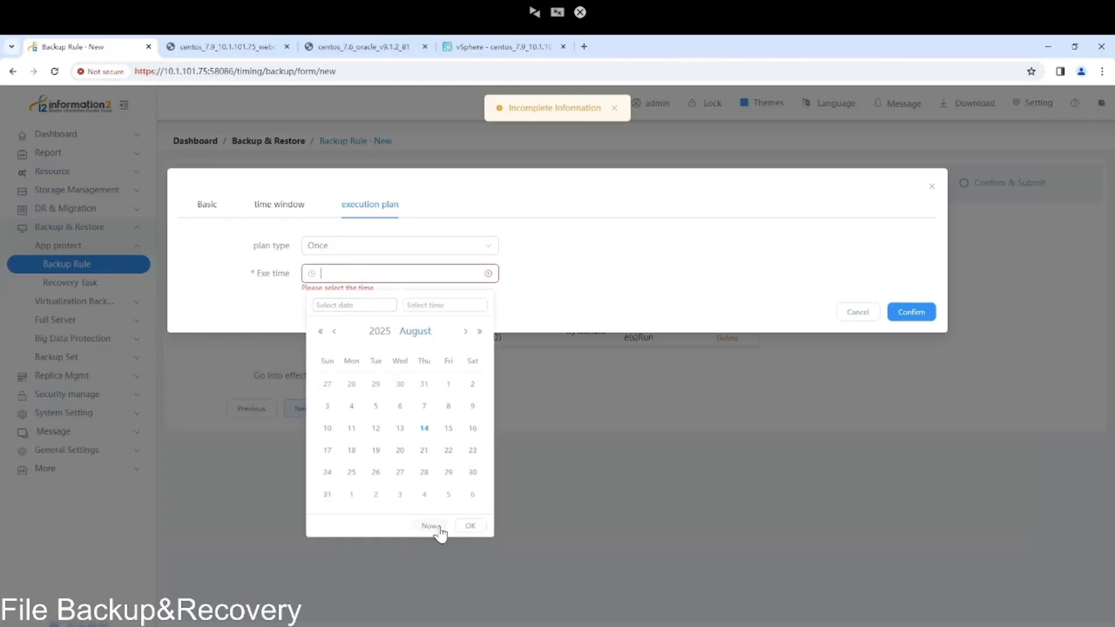
left_click(469, 524)
left_click(914, 313)
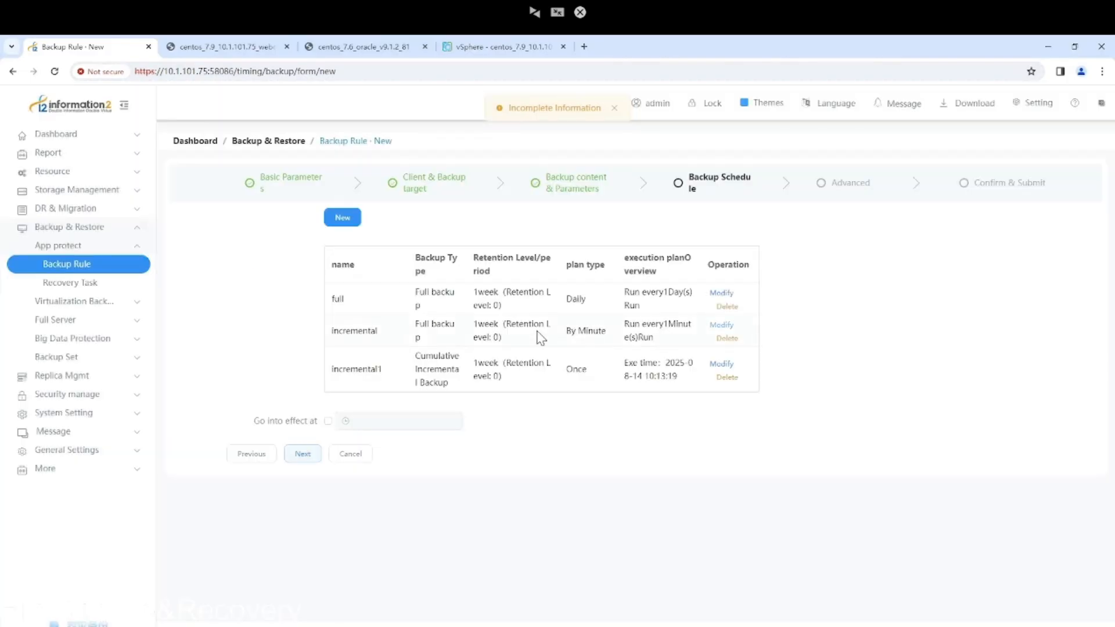
Keep the default advanced and Compress & Encrypt settings and reach the backup rule's Confirm & Submit summary.
left_click(307, 454)
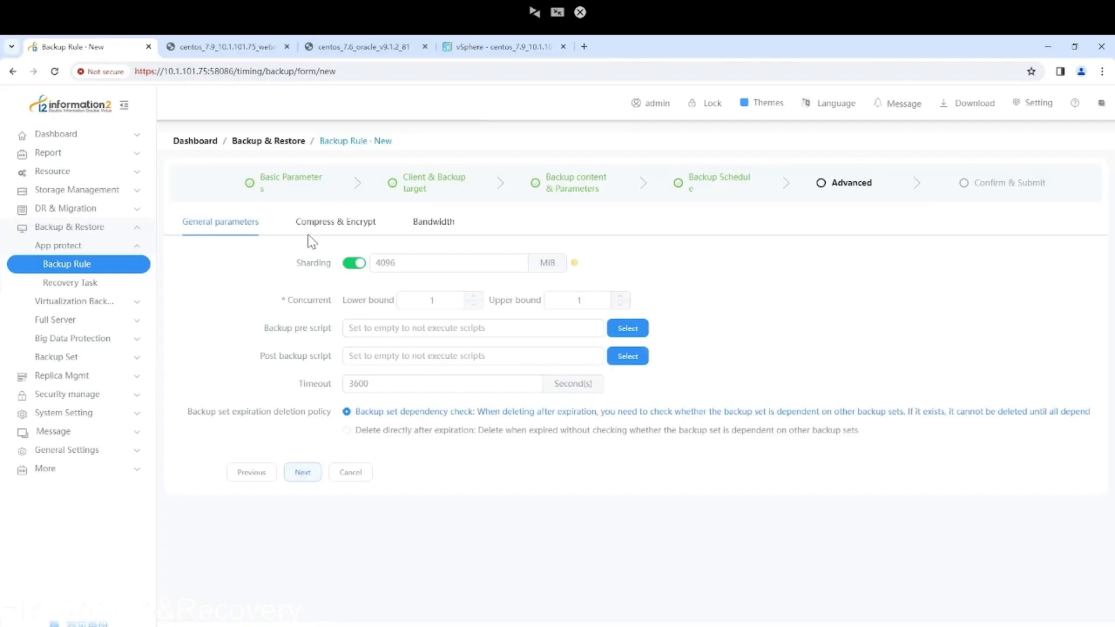
left_click(318, 224)
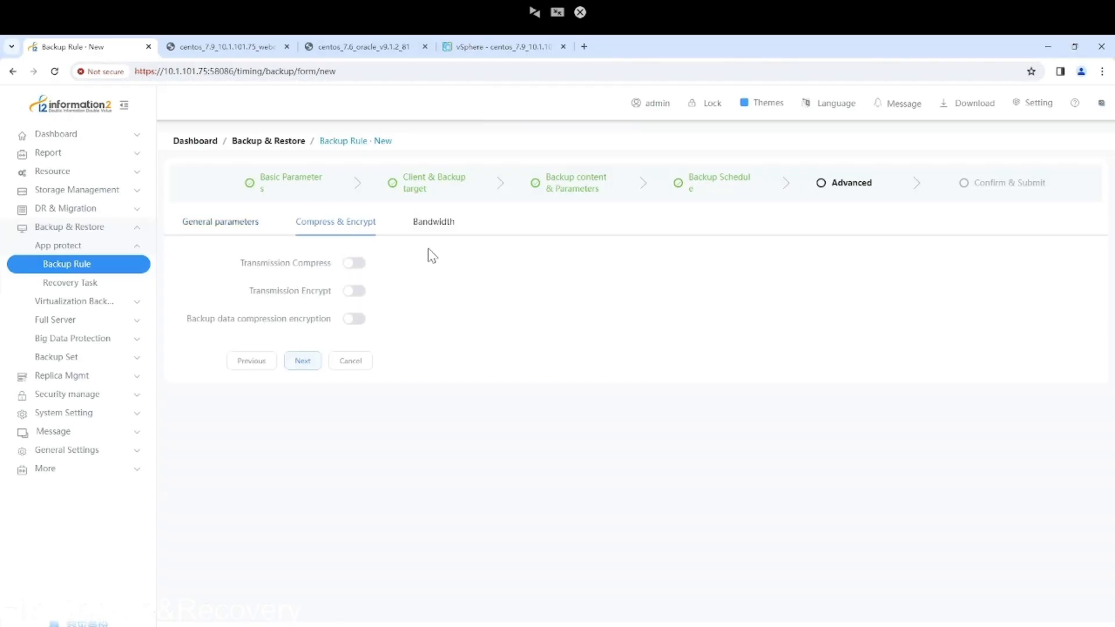
left_click(232, 230)
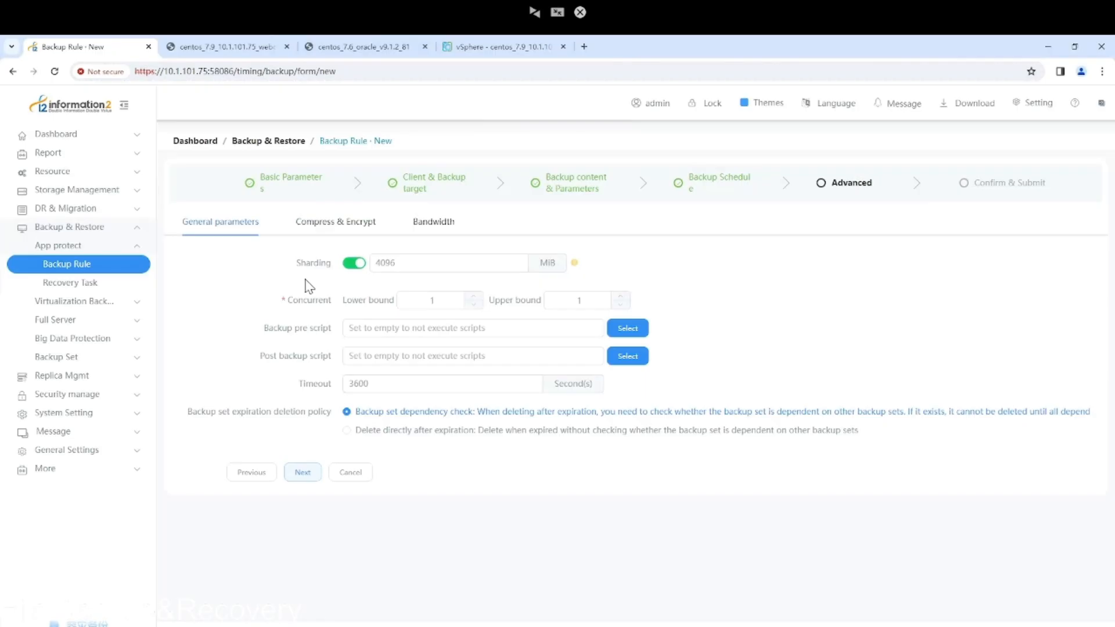
left_click(304, 472)
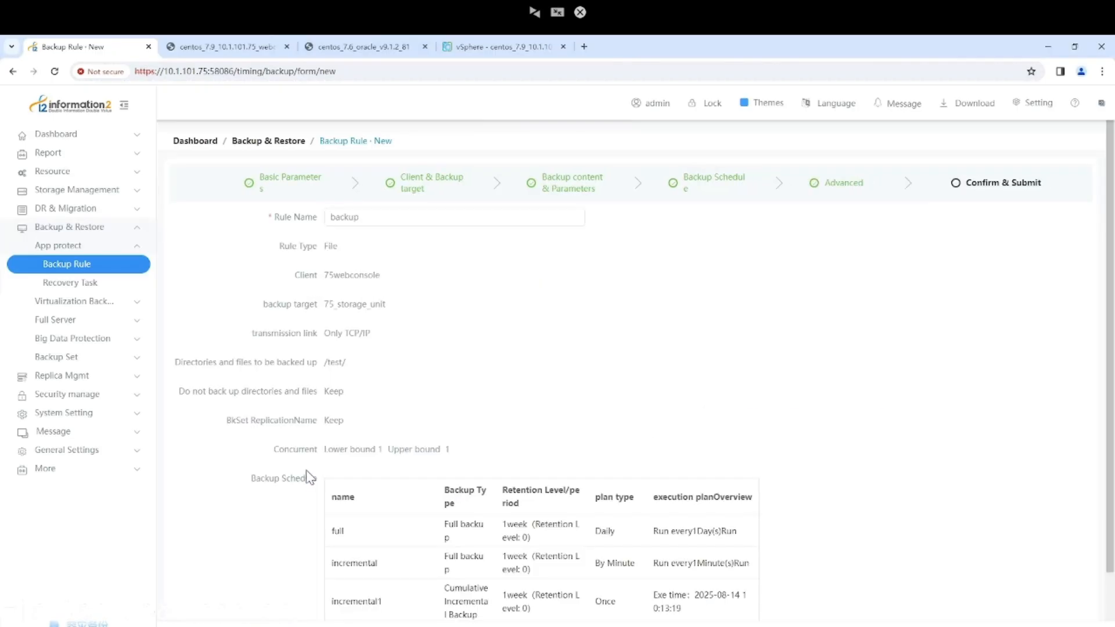
Confirm the 'backup' rule for /test/ on 75webconsole to 75_storage_unit, then go to the Dashboard.
scroll(475, 391, "down", 1)
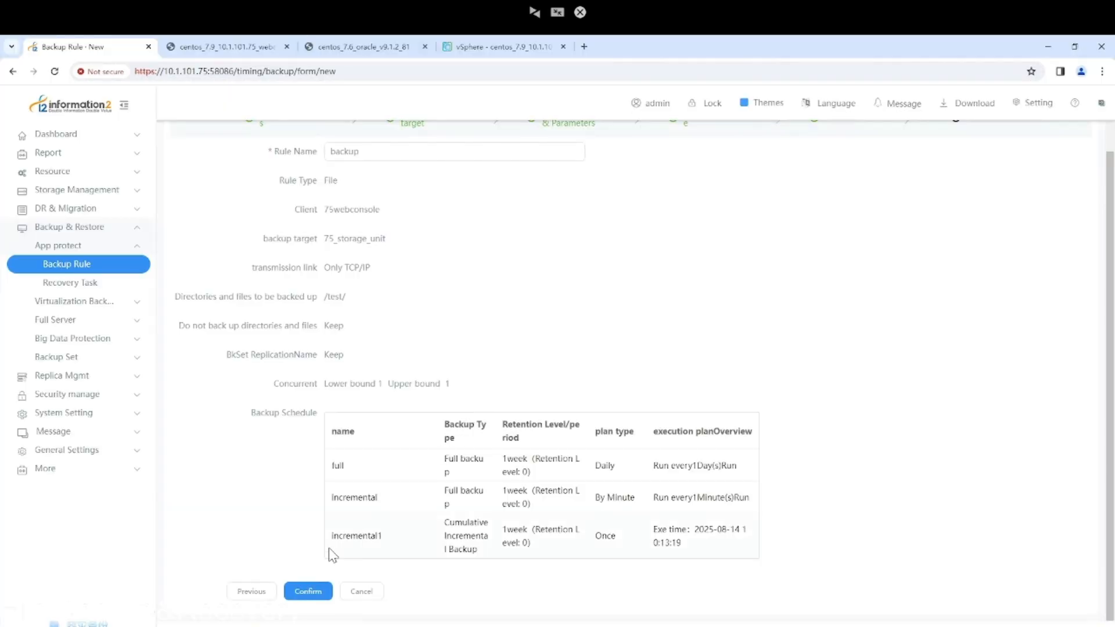
scroll(372, 407, "up", 1)
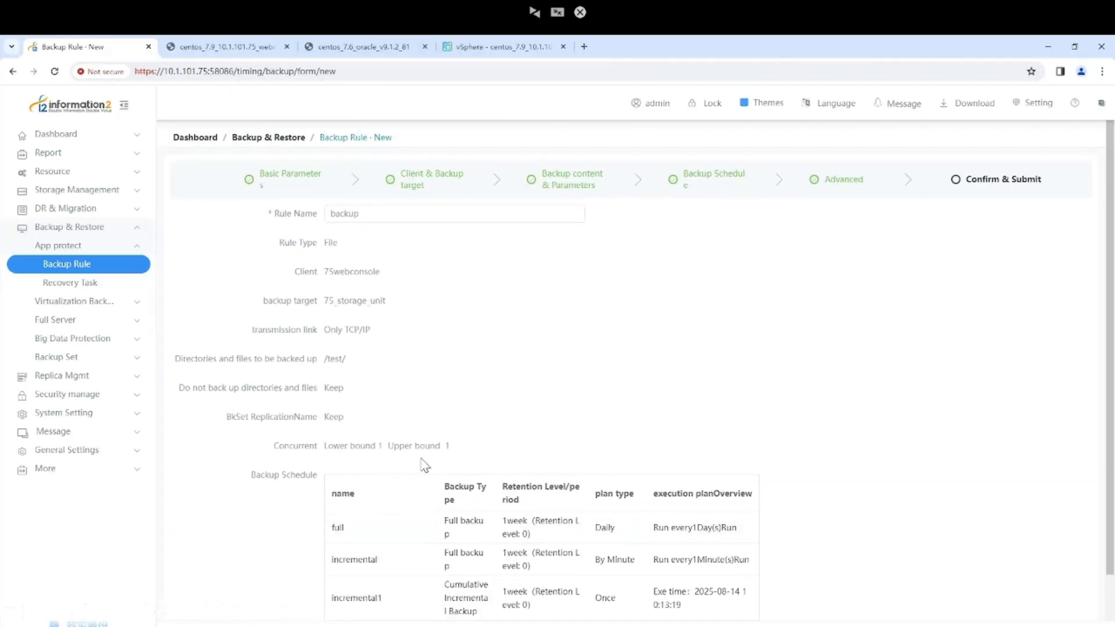
scroll(430, 459, "down", 1)
left_click(313, 591)
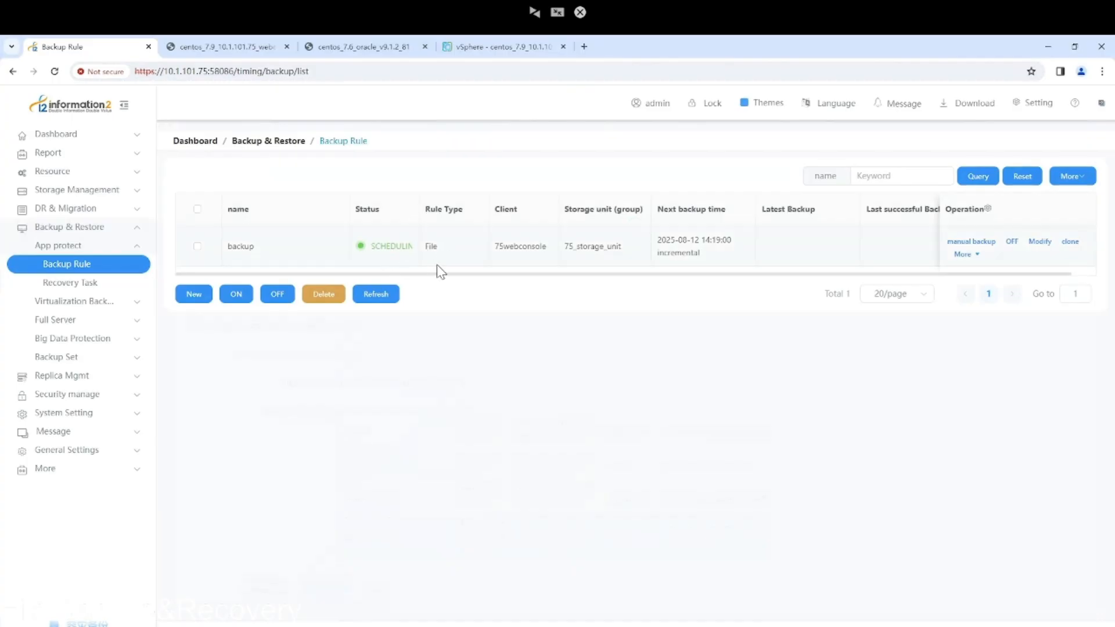
left_click(56, 135)
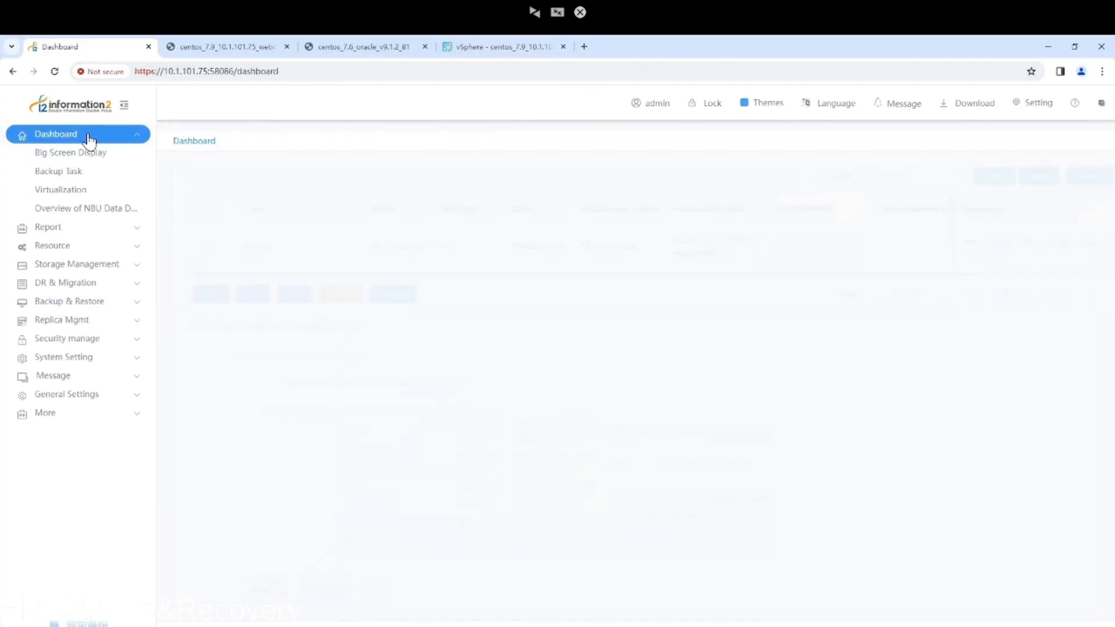
Show the Backup Task list and refresh it until the backup tasks' statuses update.
left_click(66, 173)
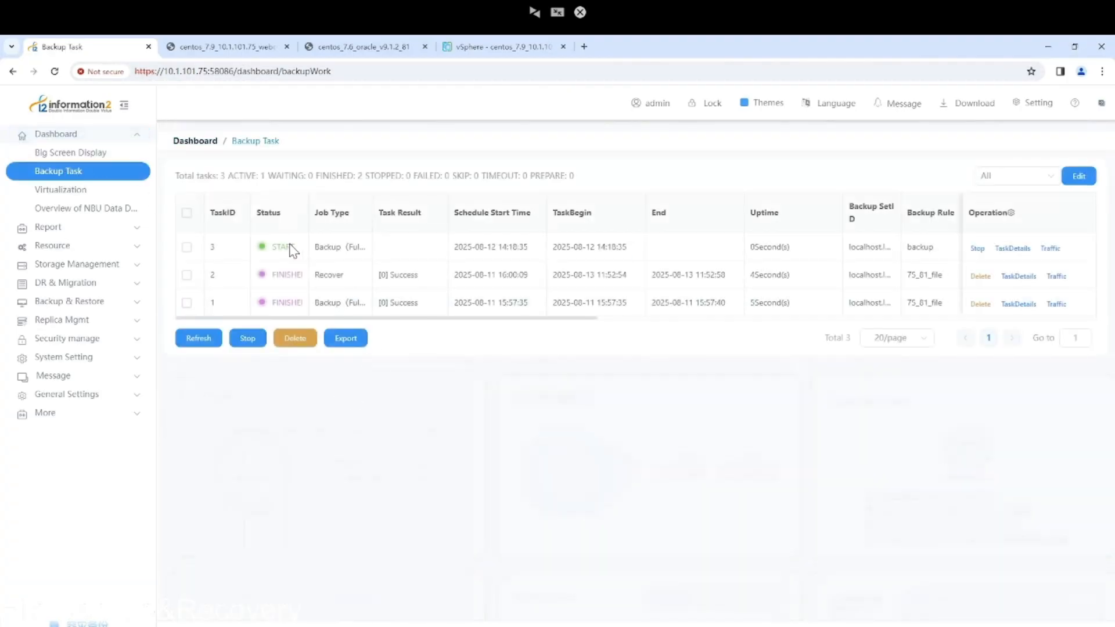
left_click(190, 346)
left_click(192, 342)
left_click(196, 341)
Read task 3's log in TaskDetails to confirm it finished with [0] Success, then close it.
left_click(1011, 250)
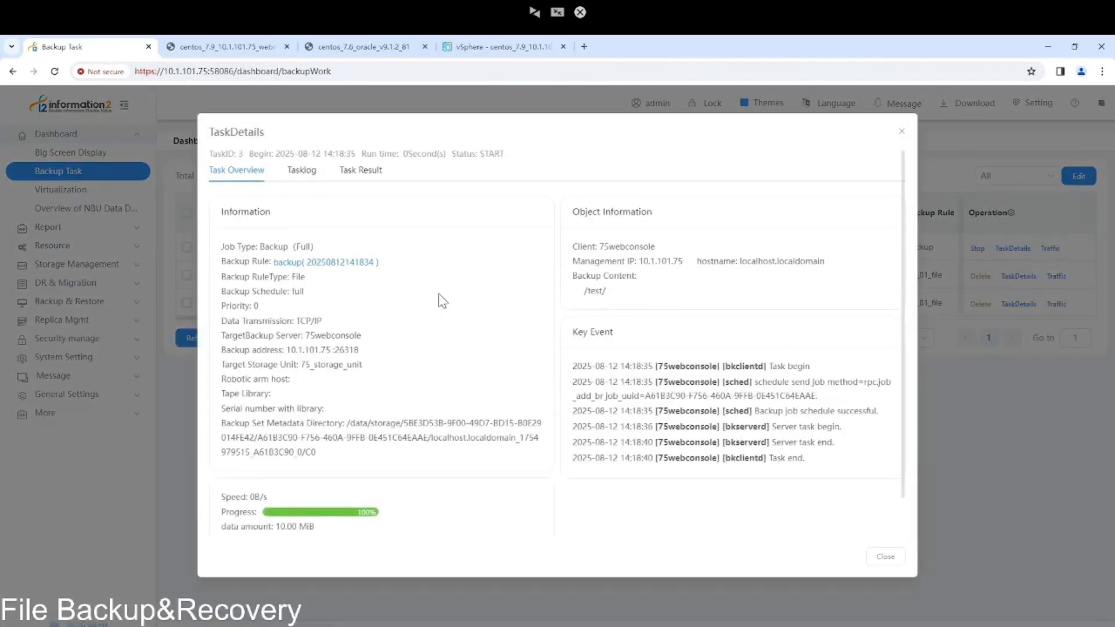
left_click(310, 179)
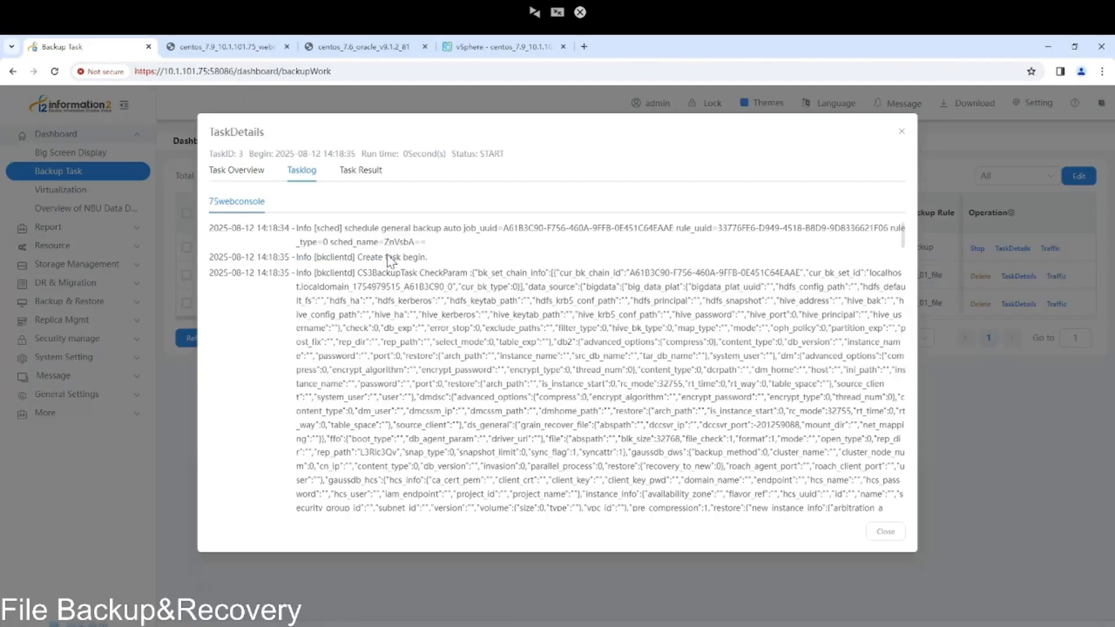
scroll(465, 330, "down", 10)
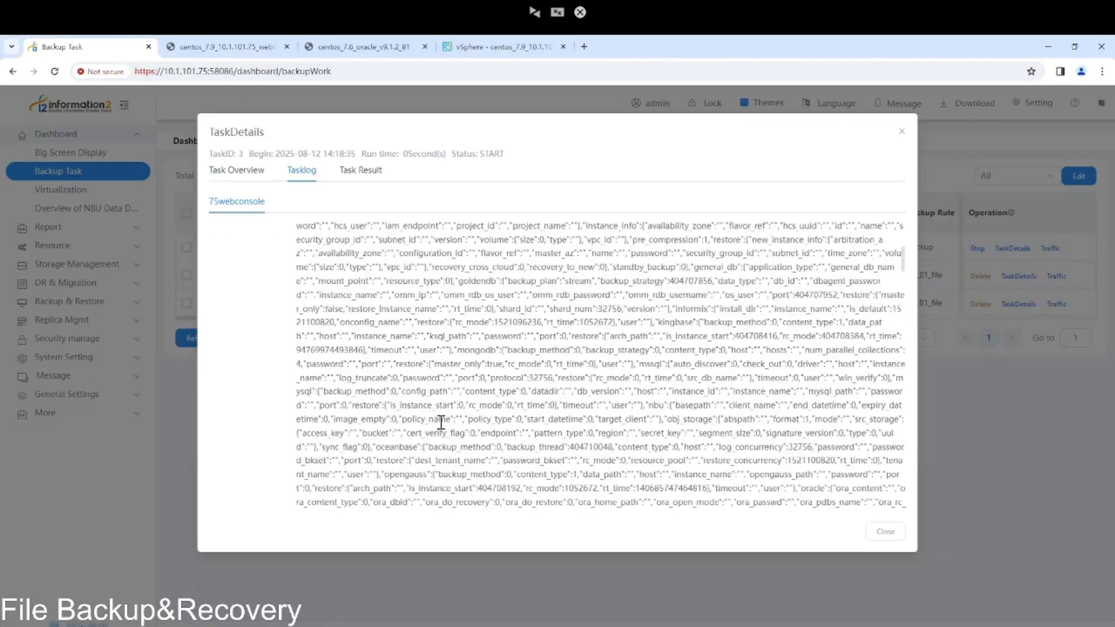
scroll(442, 425, "down", 5)
scroll(440, 427, "down", 5)
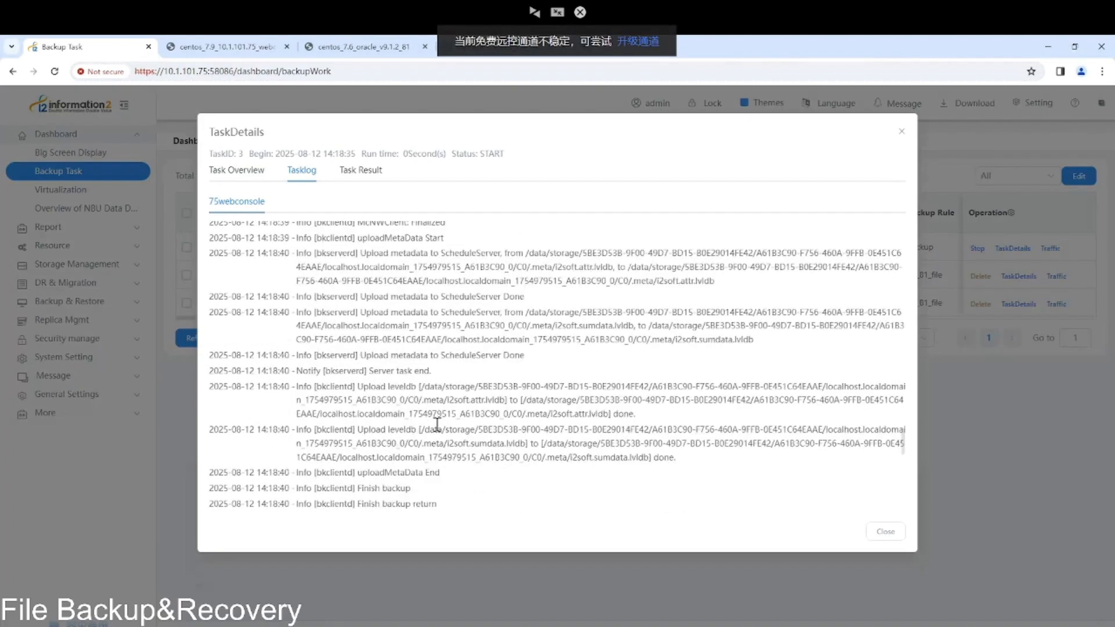
scroll(436, 425, "down", 5)
scroll(439, 420, "down", 4)
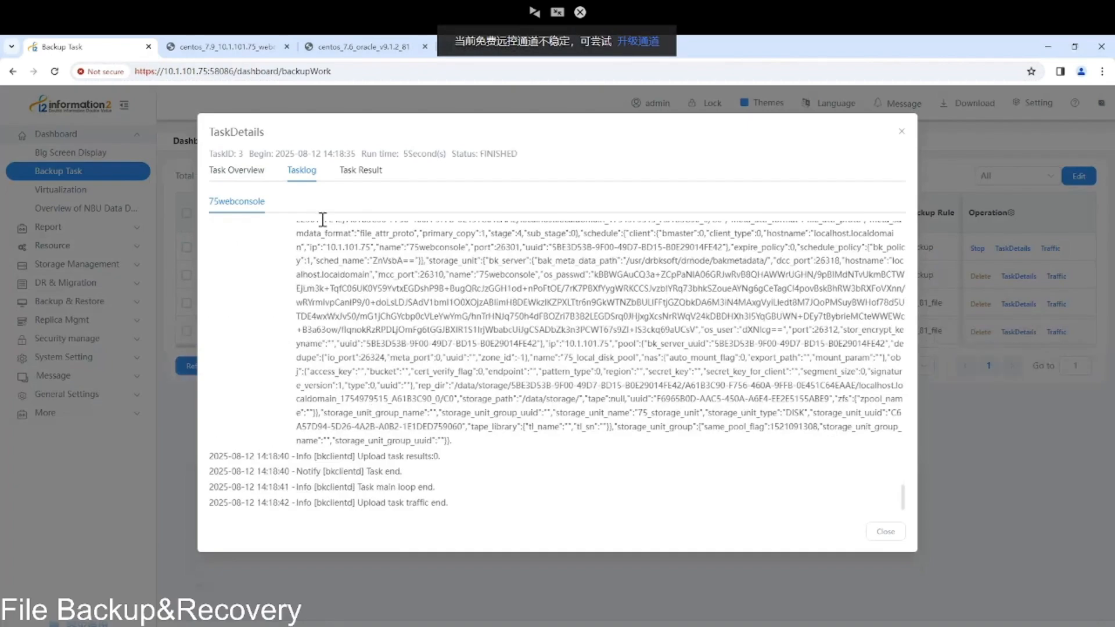
left_click(243, 172)
left_click(901, 131)
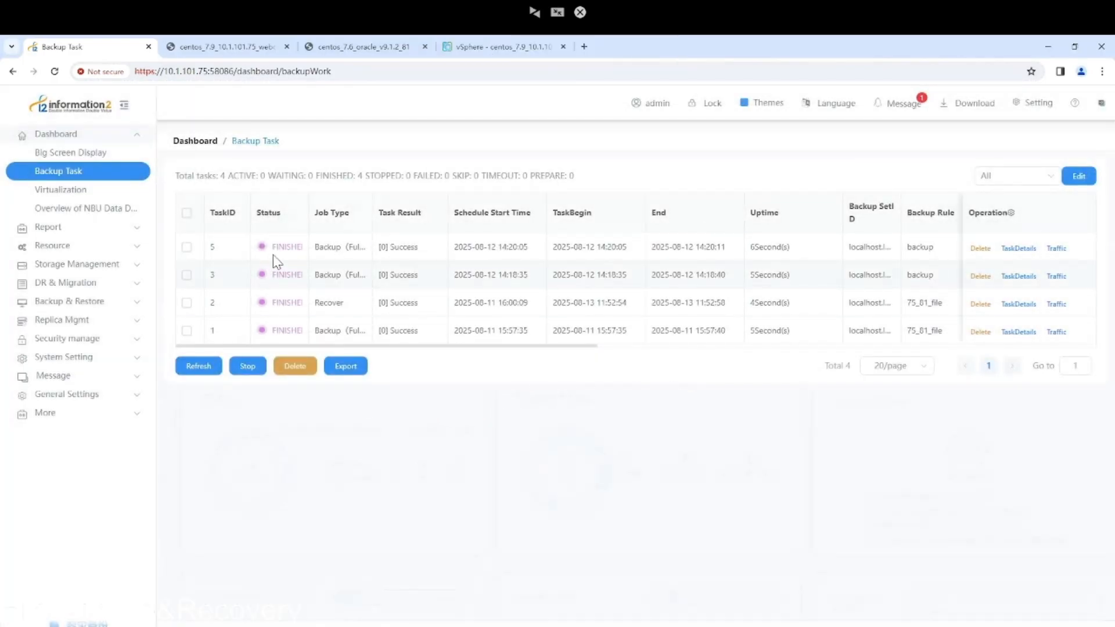
Go to Backup Set > BkSet Manage, listing the three 75webconsole backup sets totalling 30.00 MiB.
left_click(124, 307)
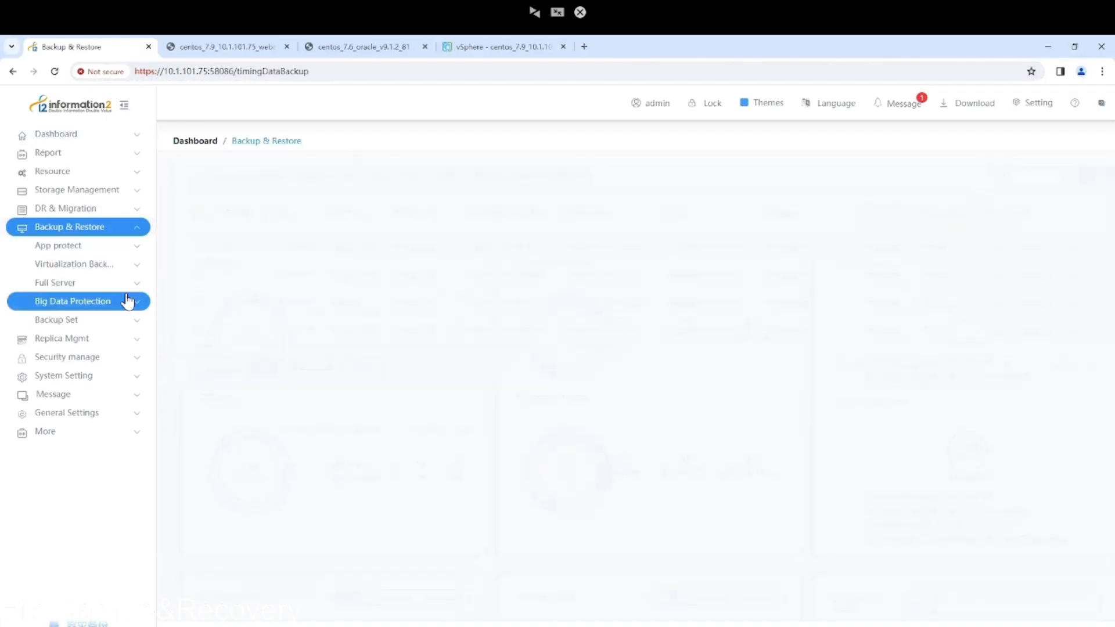
left_click(127, 247)
left_click(57, 284)
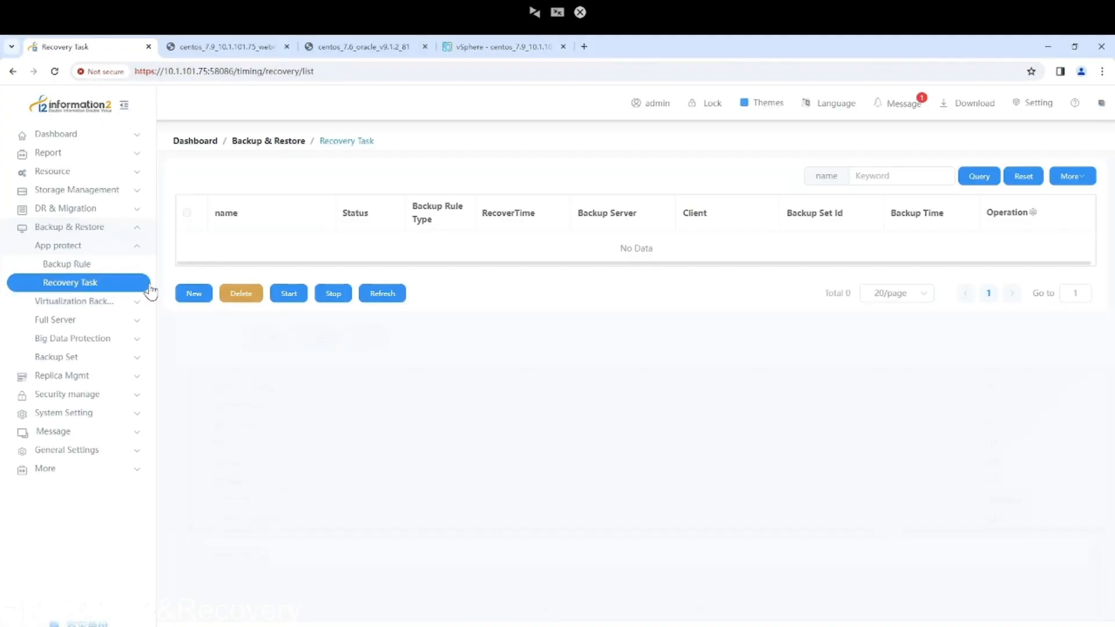
left_click(196, 297)
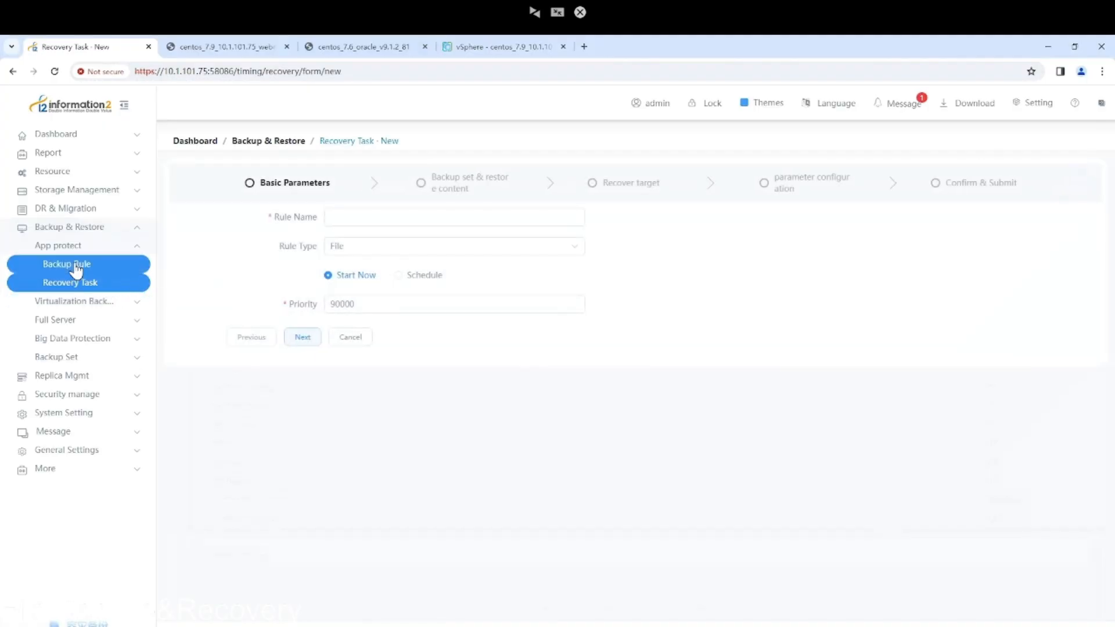
left_click(96, 289)
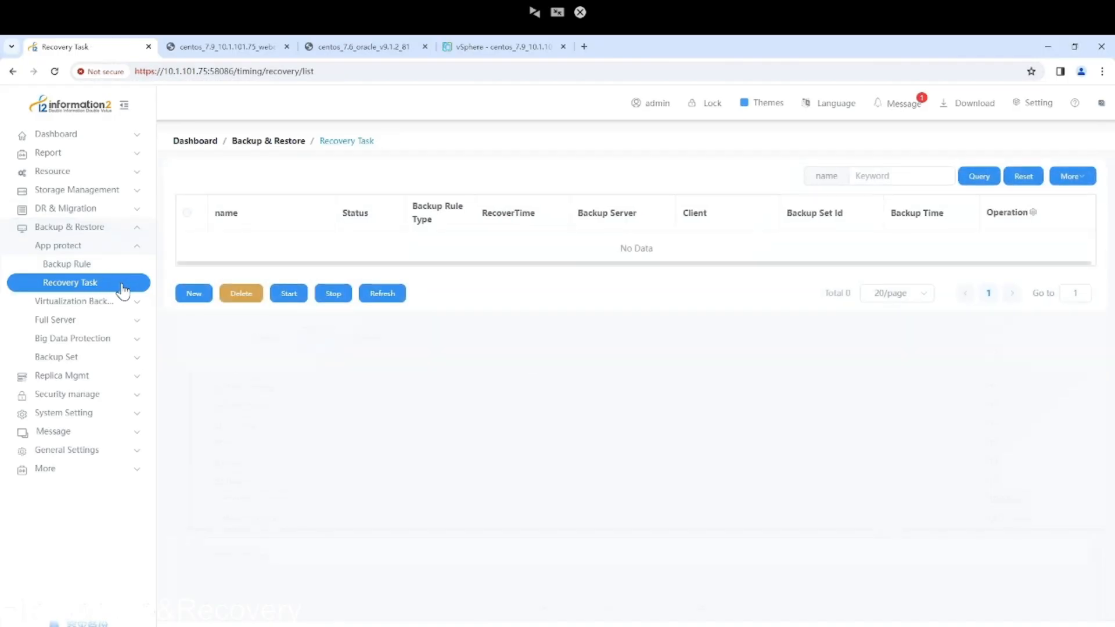
left_click(92, 360)
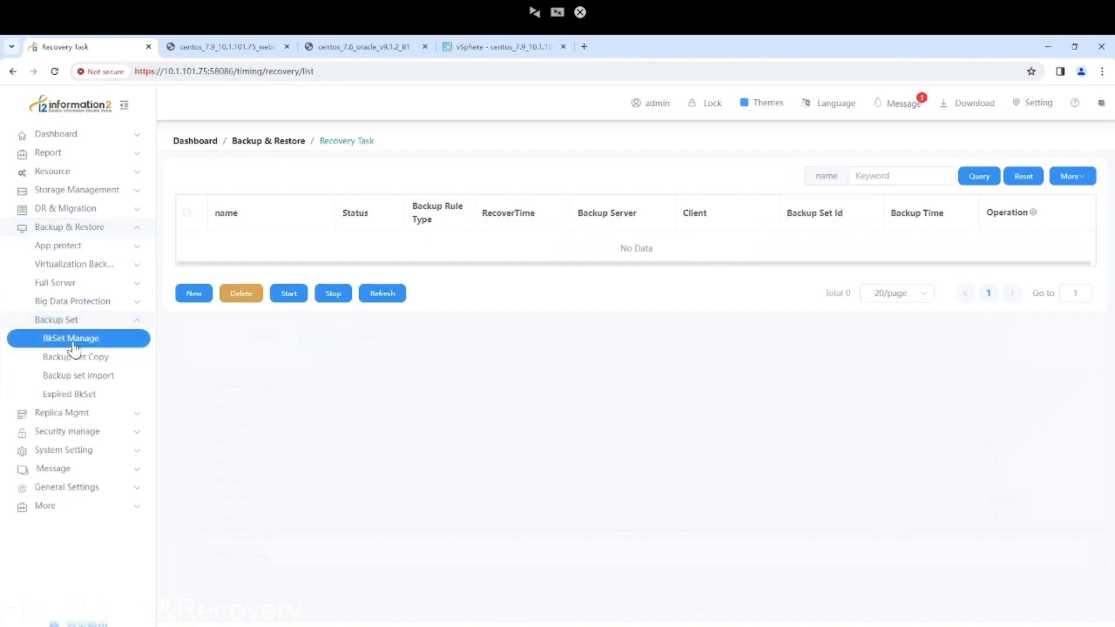
left_click(76, 342)
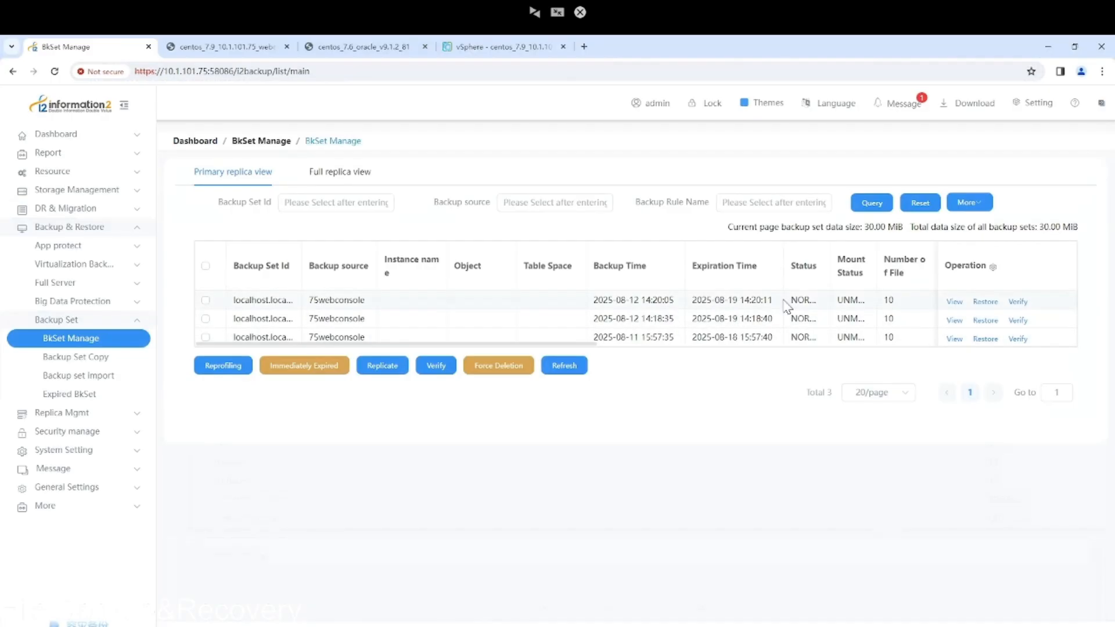
left_click(984, 303)
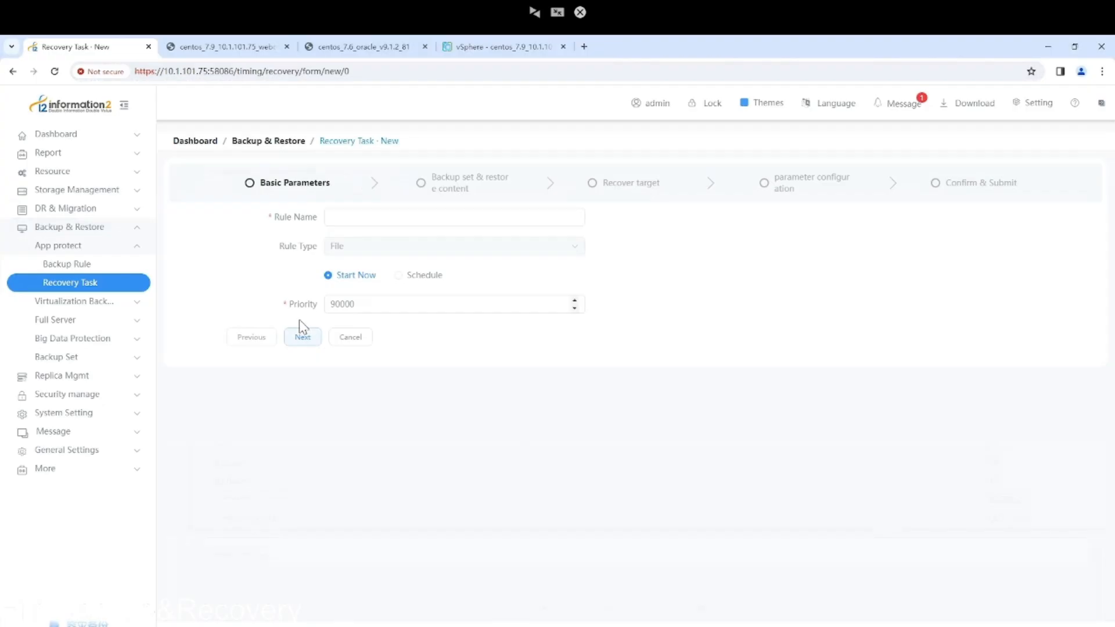
left_click(291, 335)
left_click(393, 217)
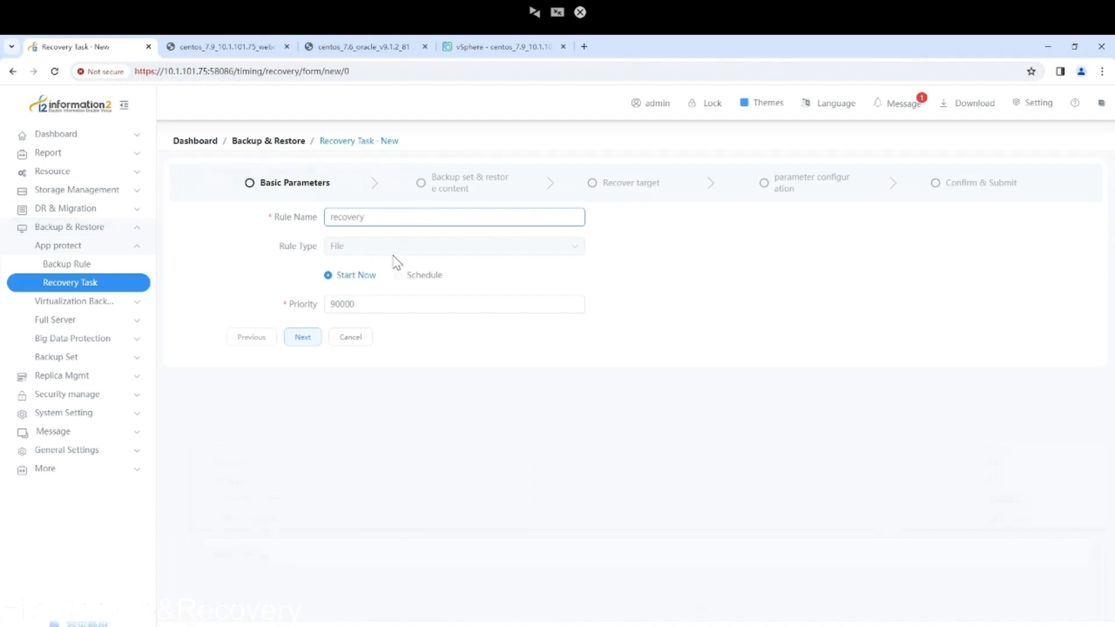
left_click(303, 338)
Expand the root folder, add the test folder to the restore list, and continue.
scroll(238, 440, "down", 2)
left_click(198, 388)
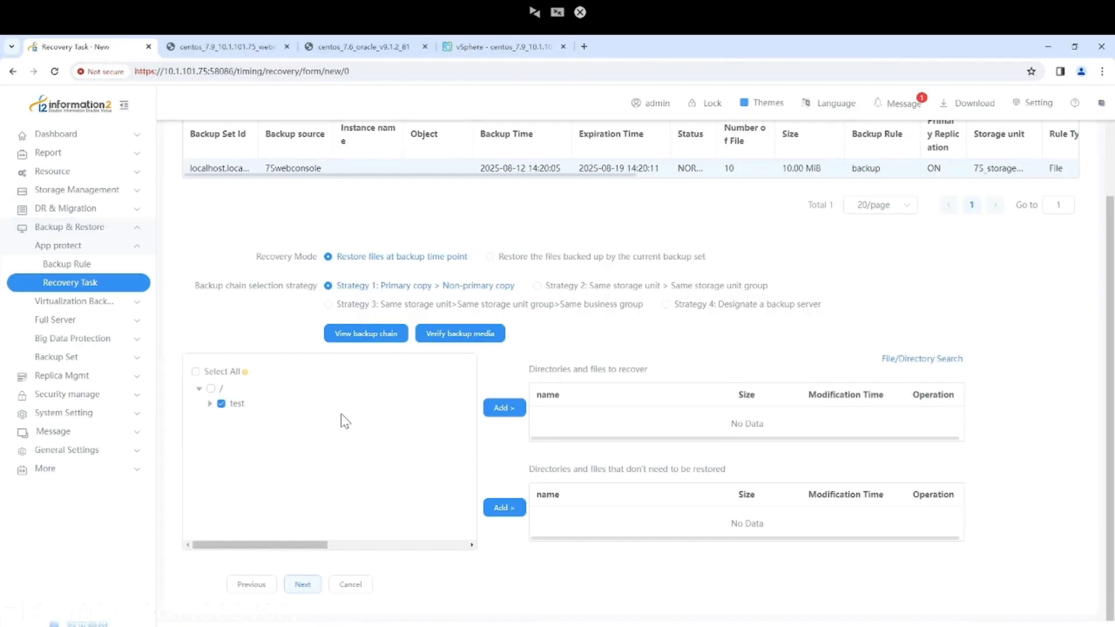
left_click(504, 411)
scroll(568, 388, "up", 2)
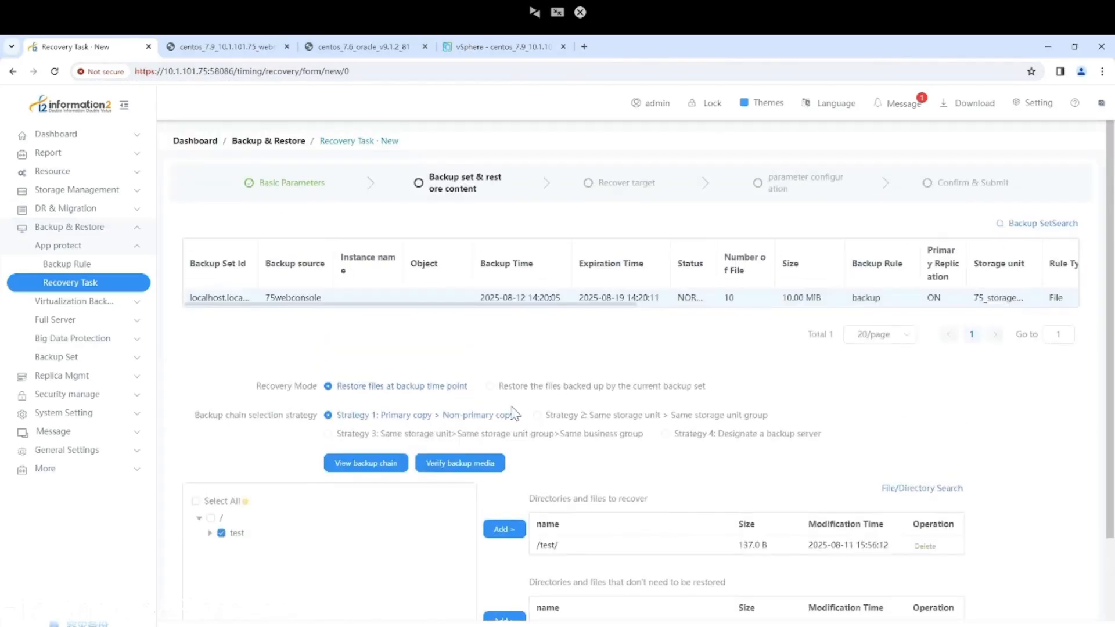
scroll(424, 423, "down", 2)
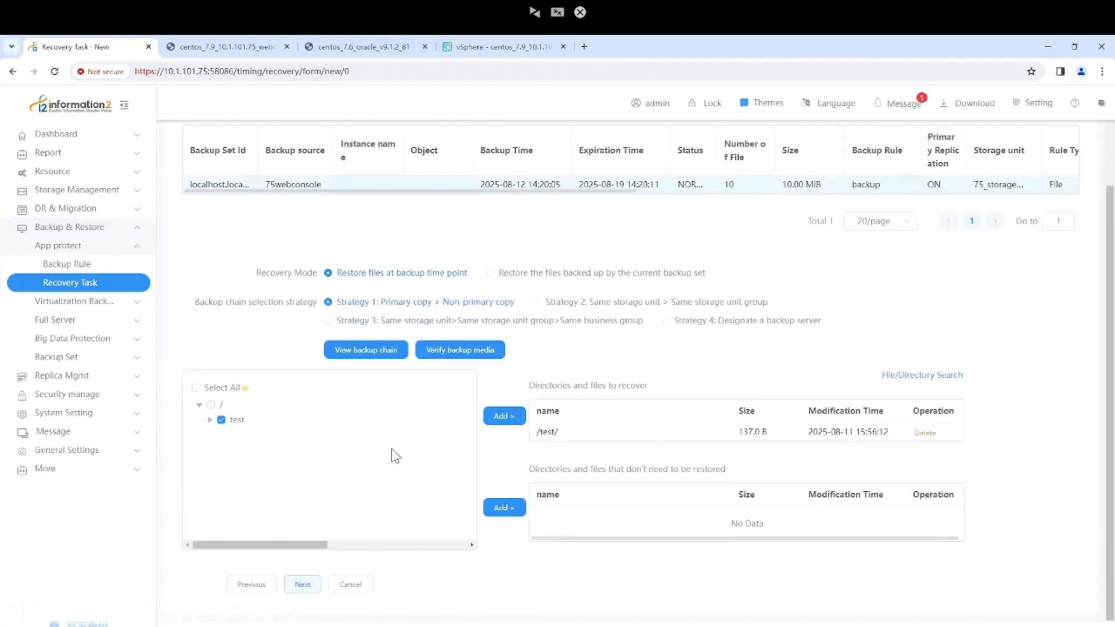
left_click(302, 585)
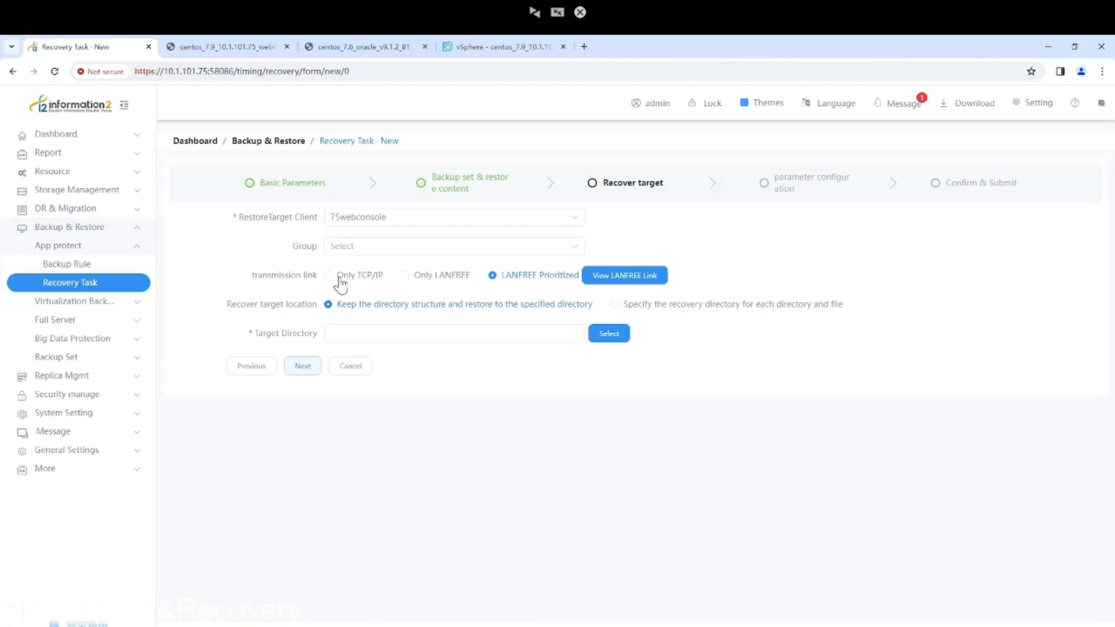
Restore to 81recovery_node over Only TCP/IP into the /test_recovery/ directory.
left_click(372, 223)
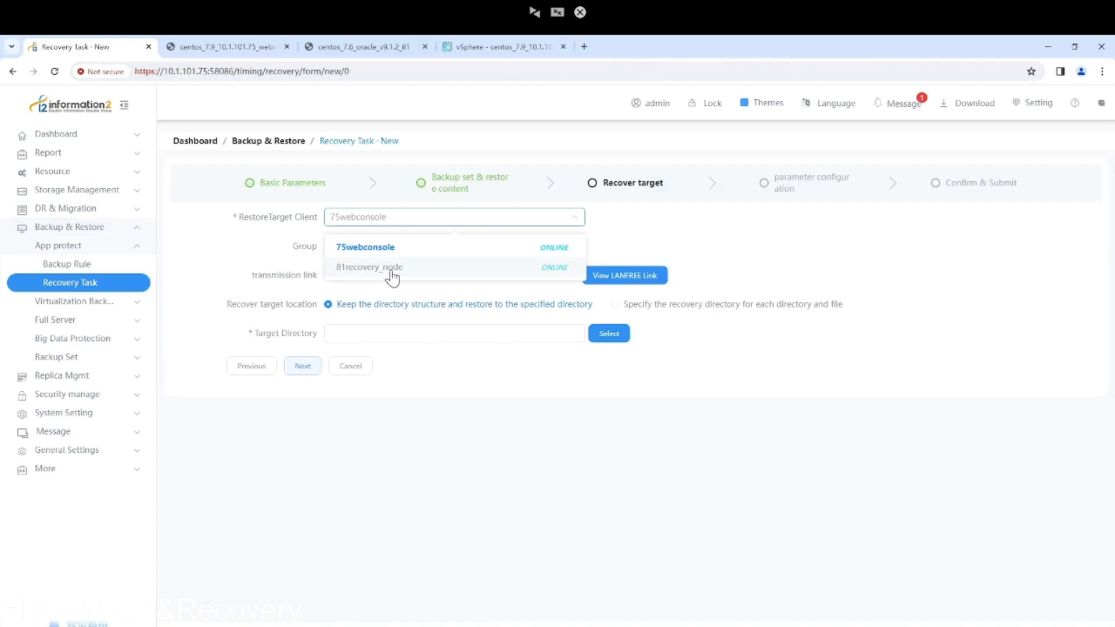
left_click(409, 269)
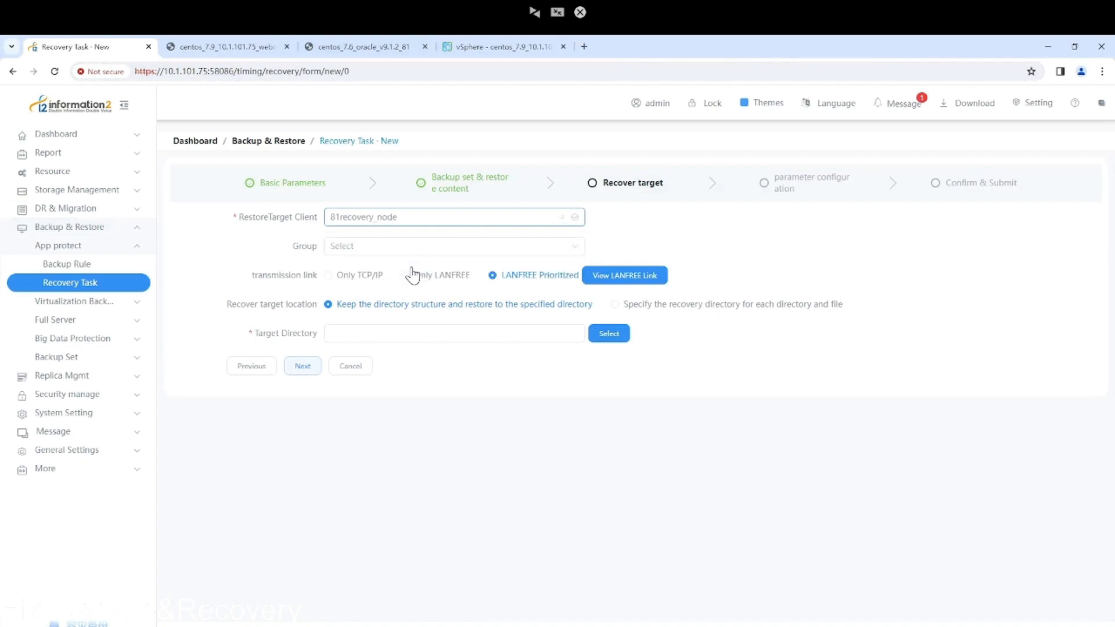
left_click(329, 277)
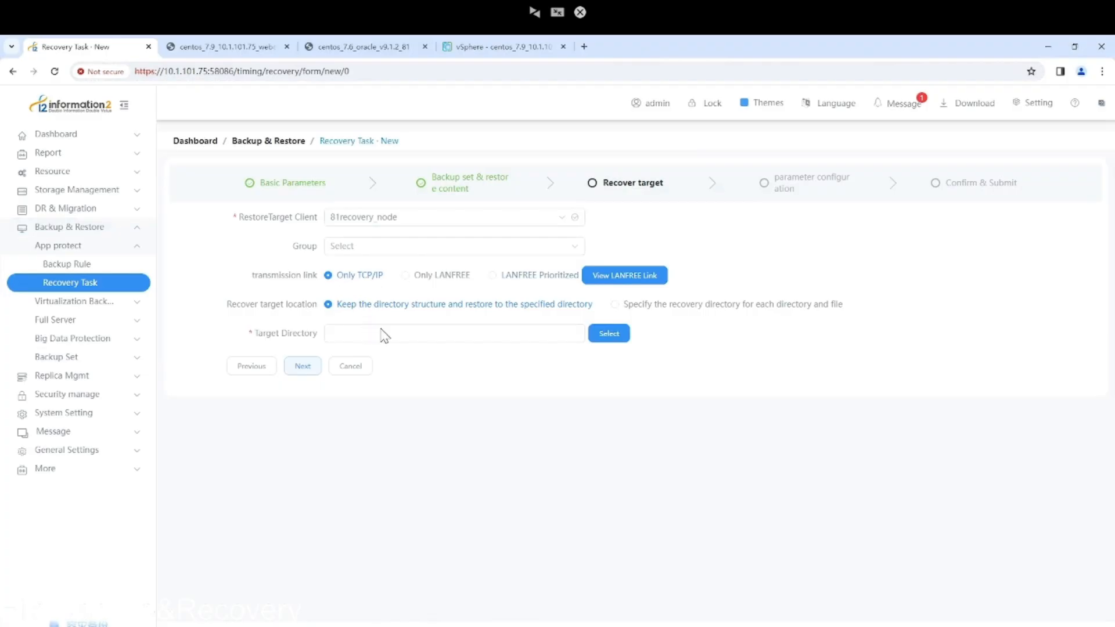
left_click(605, 338)
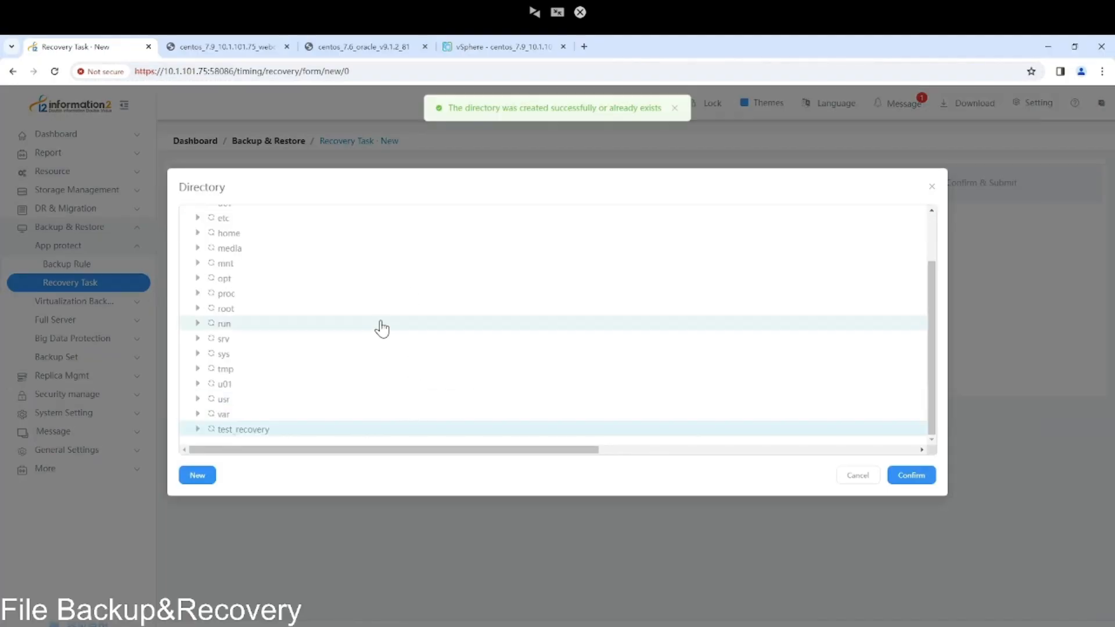
left_click(926, 476)
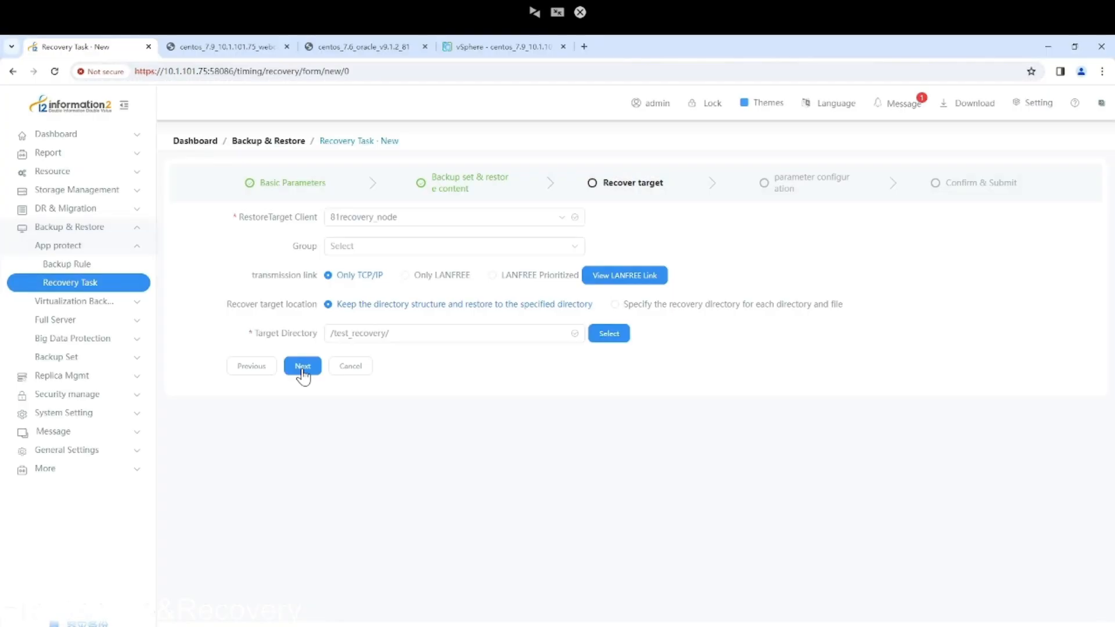
left_click(303, 367)
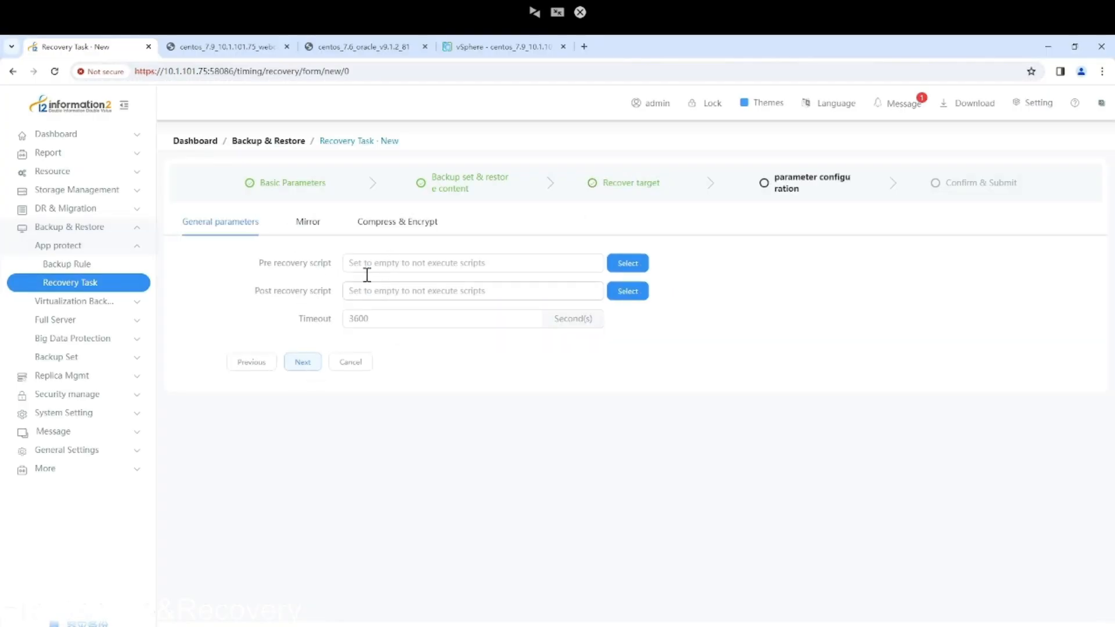
Keep the default Mirror, General and Compress & Encrypt parameters and submit the 'recovery' task.
left_click(308, 223)
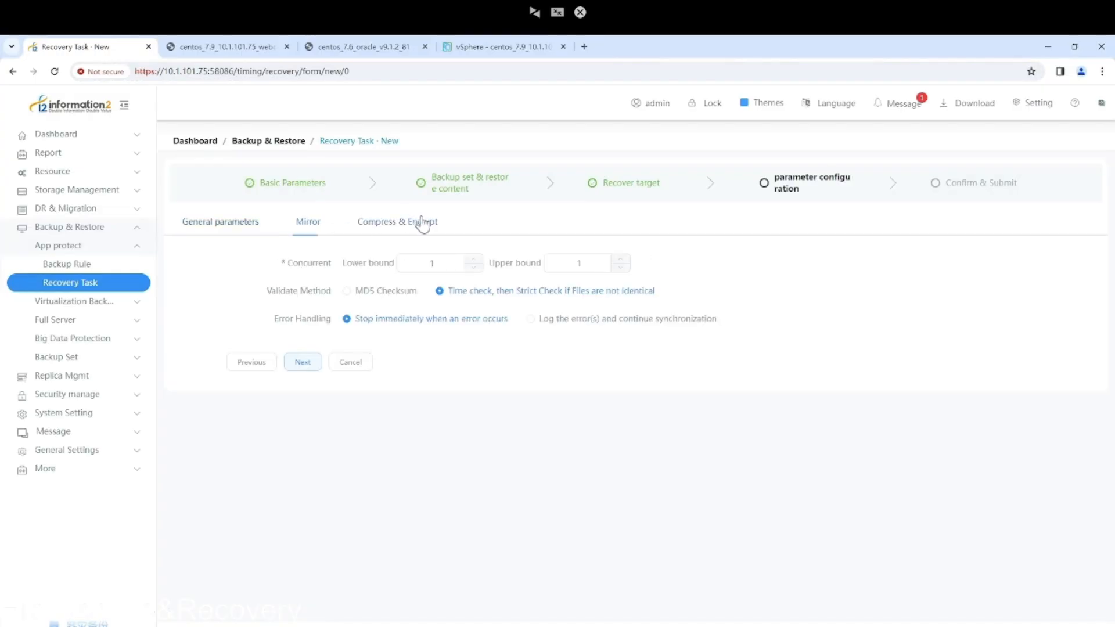
left_click(220, 226)
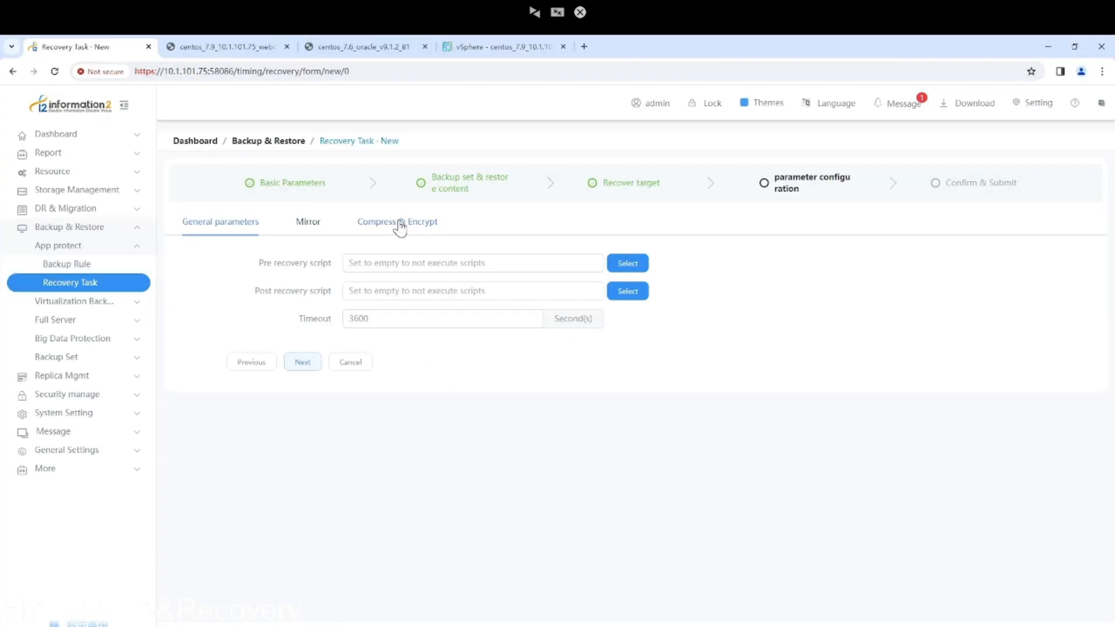
left_click(360, 233)
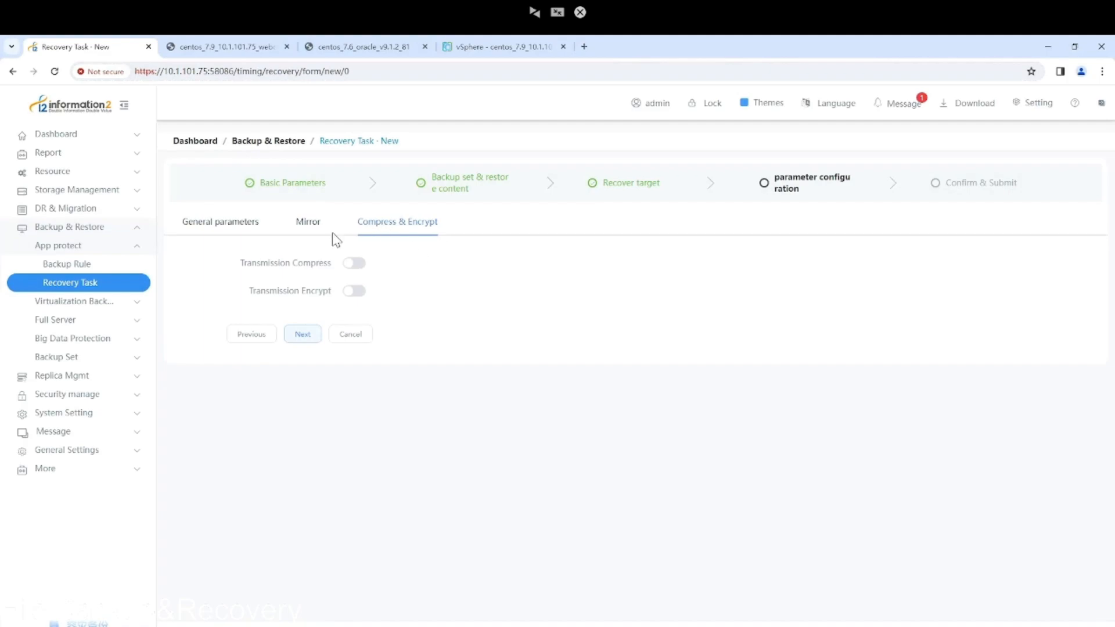
left_click(302, 335)
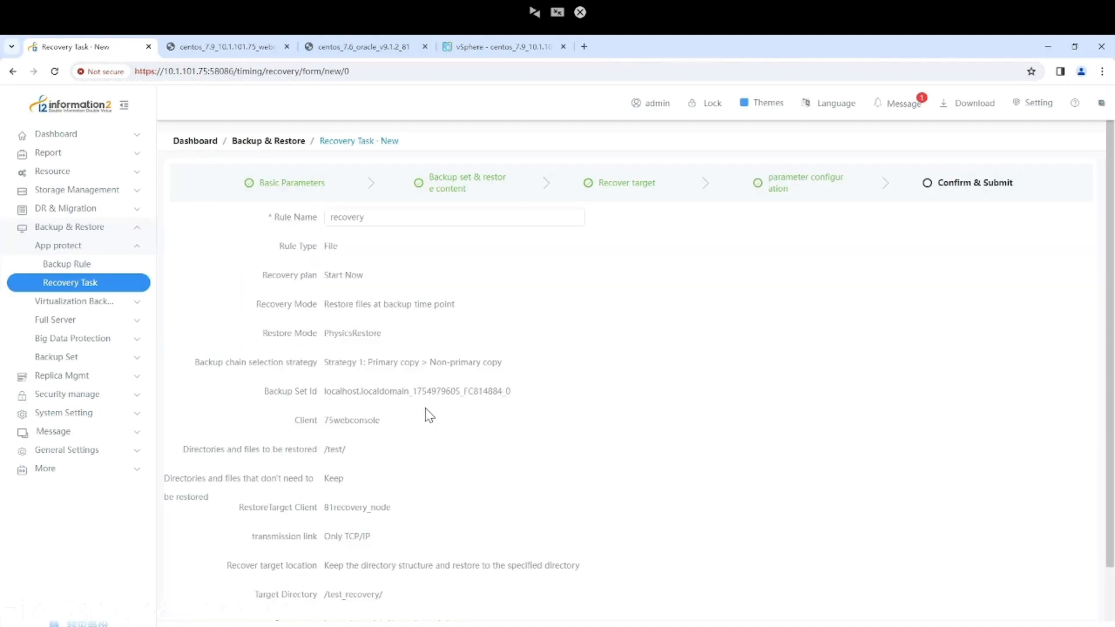
scroll(452, 424, "down", 2)
left_click(313, 584)
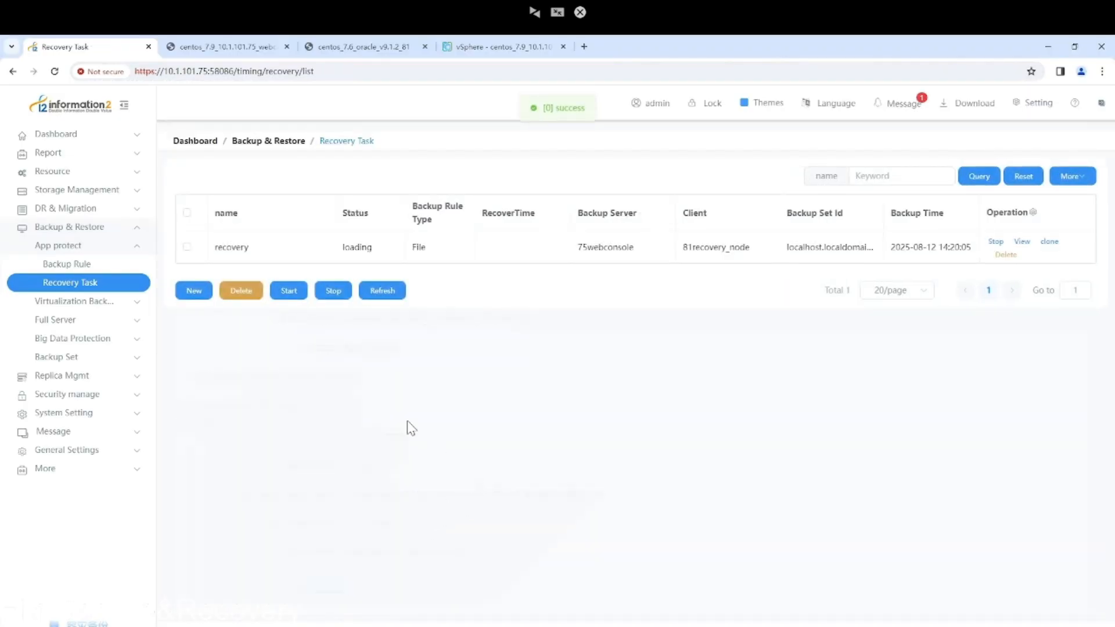
Check the log and overview of recover task 7 in its TaskDetails on the Backup Task page.
left_click(92, 140)
left_click(78, 172)
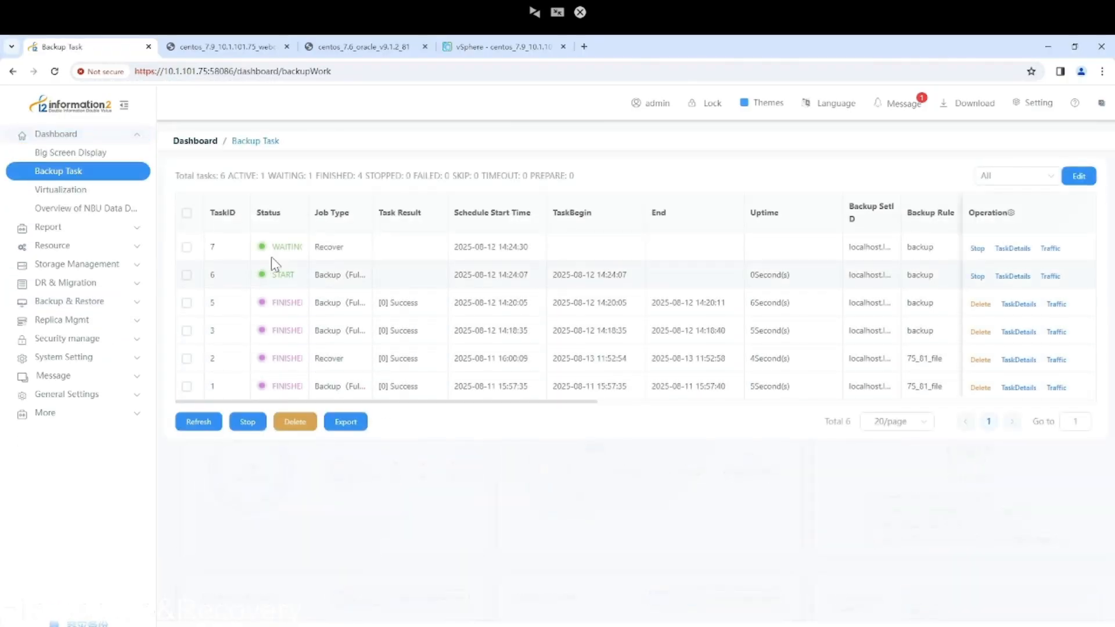
left_click(1012, 248)
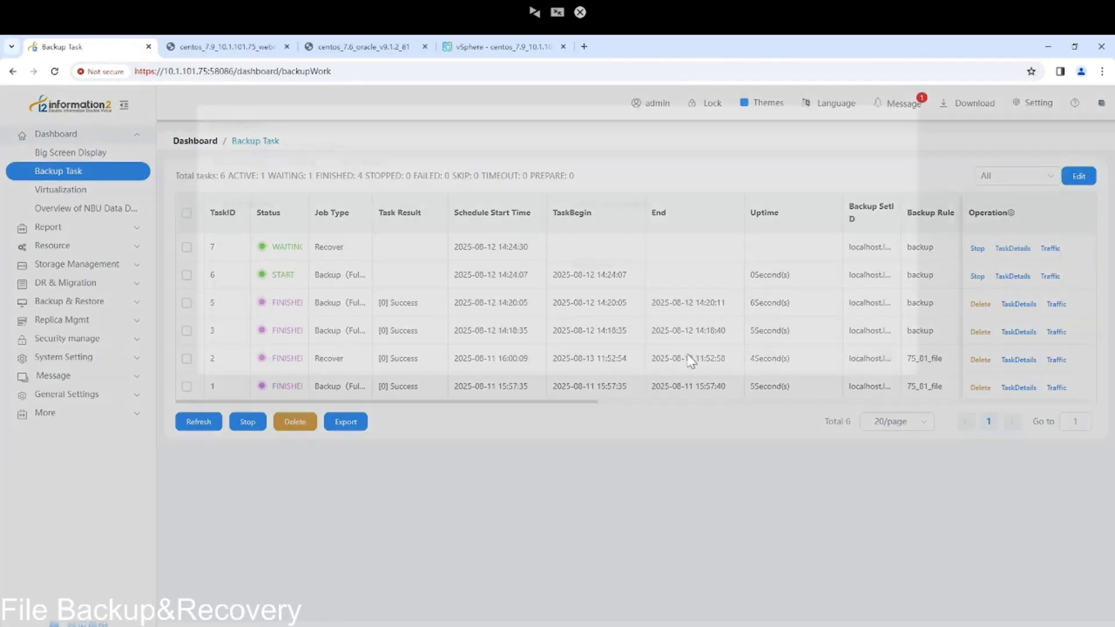
left_click(303, 171)
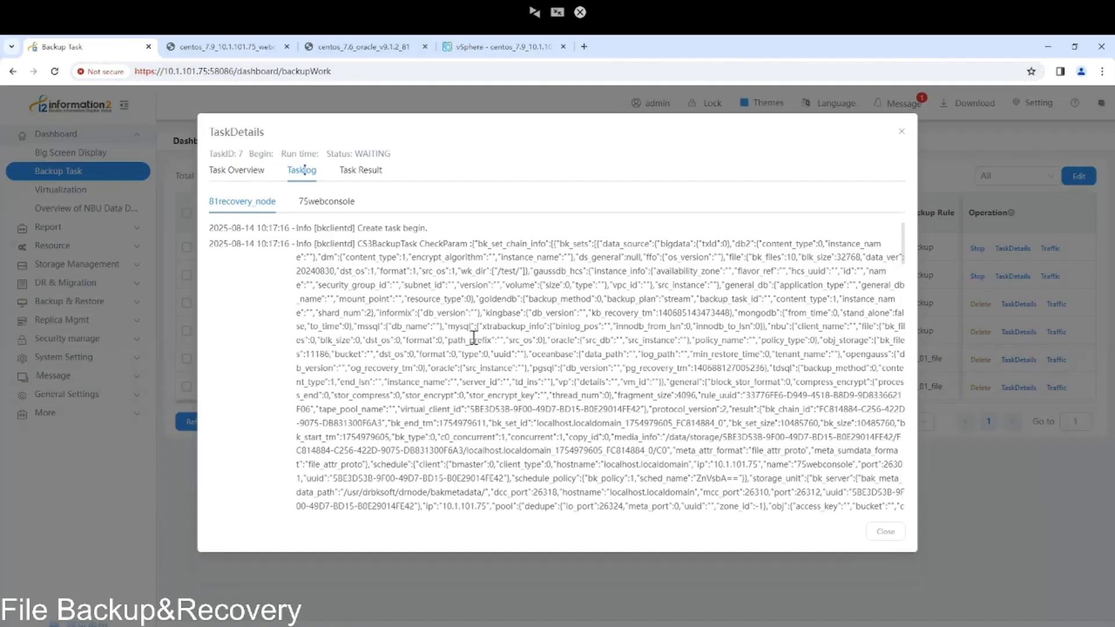
scroll(474, 336, "down", 5)
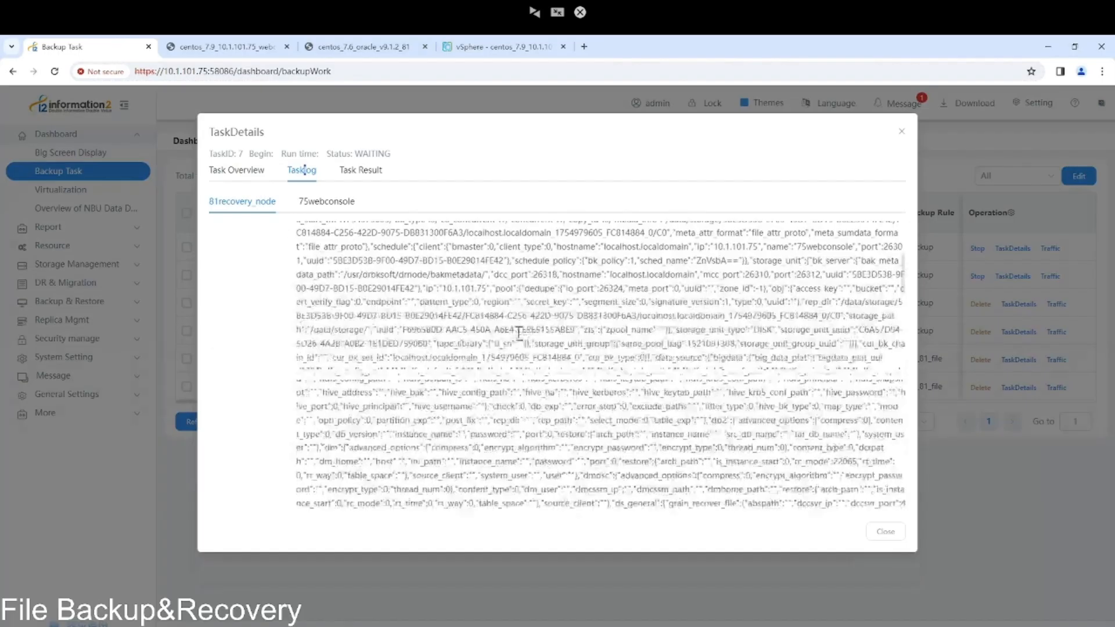
left_click(246, 174)
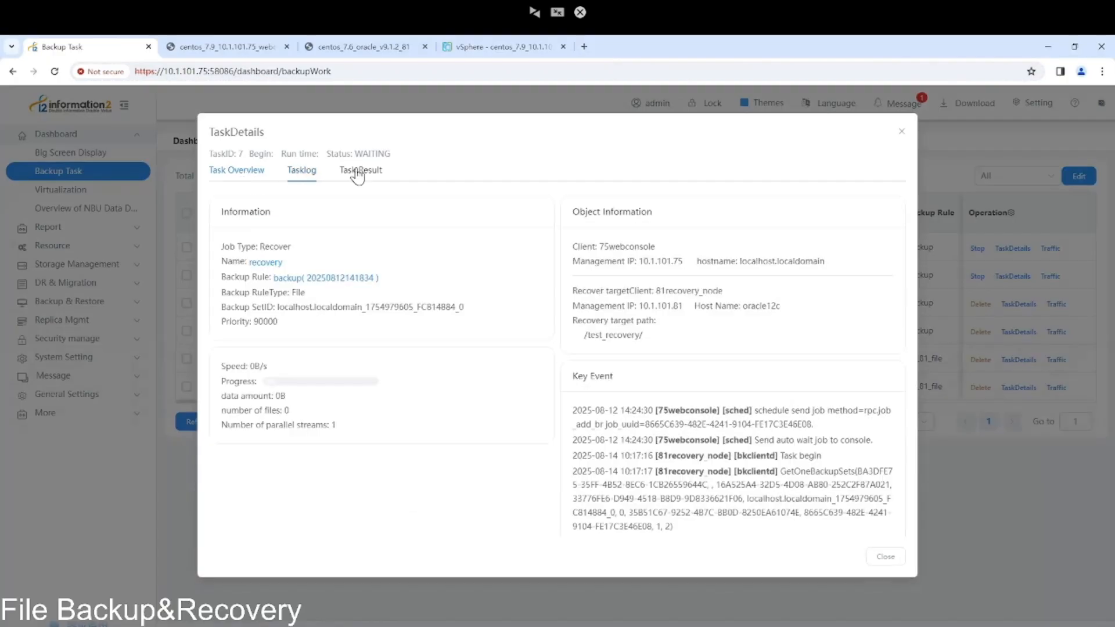
left_click(902, 134)
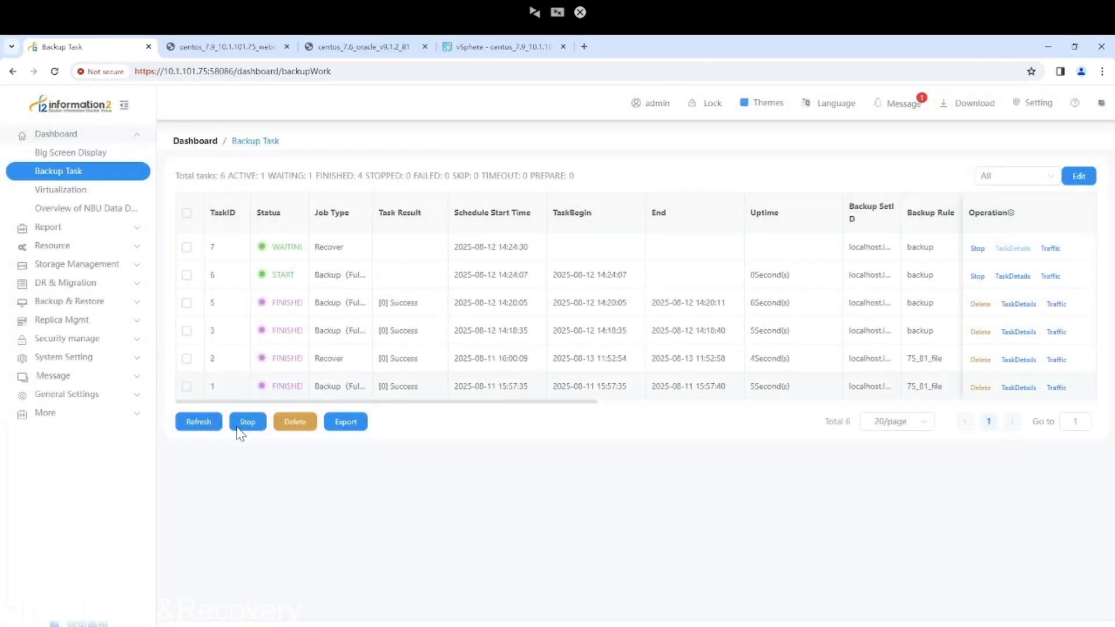
Refresh the task list until task 7 shows FINISHED with [0] Success.
left_click(196, 422)
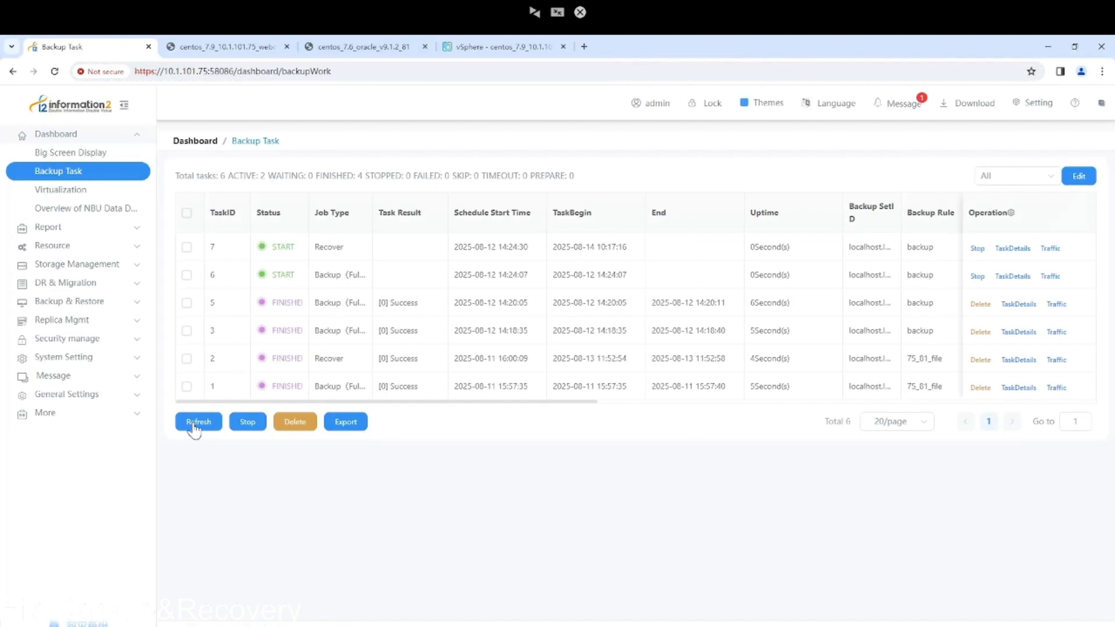
left_click(195, 431)
left_click(201, 430)
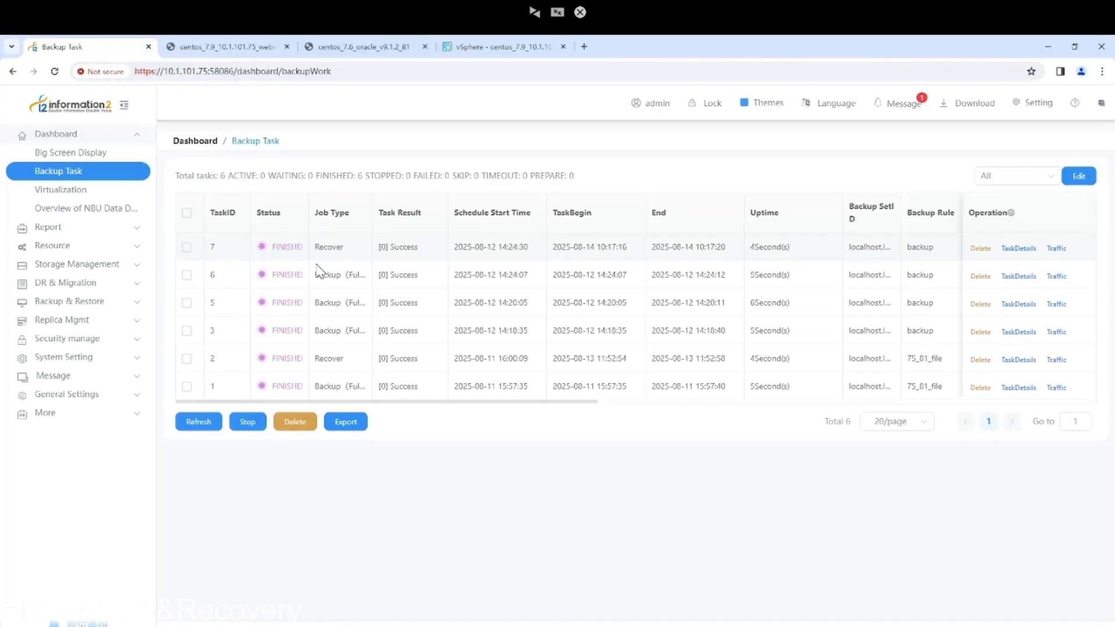
On the centos_7.6_oracle VM, change to /test_recovery and list its contents.
left_click(377, 48)
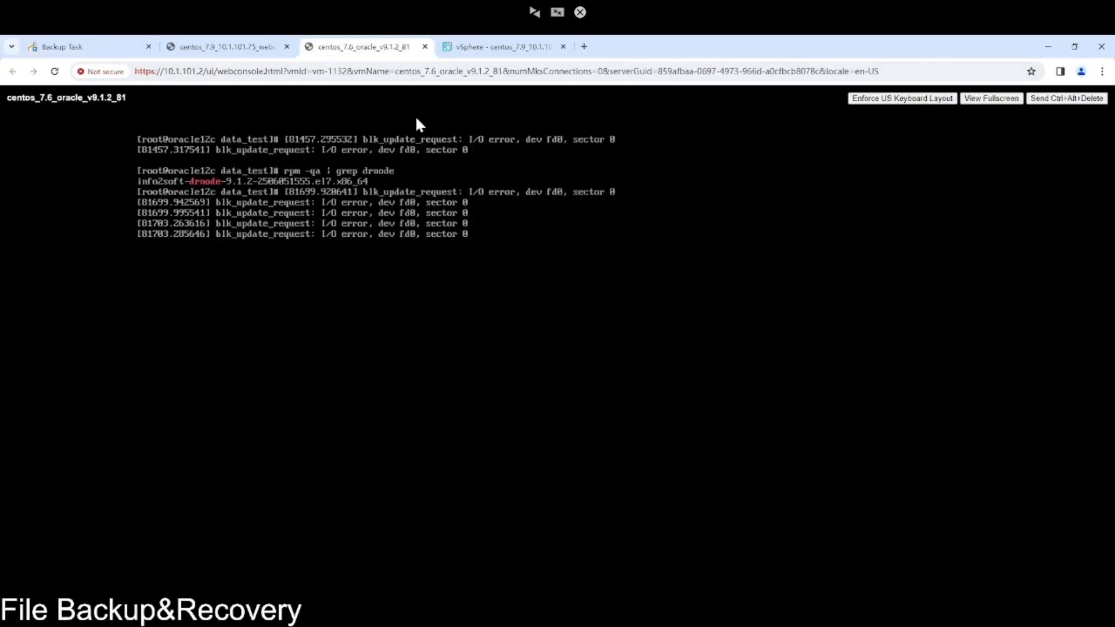
key("Return")
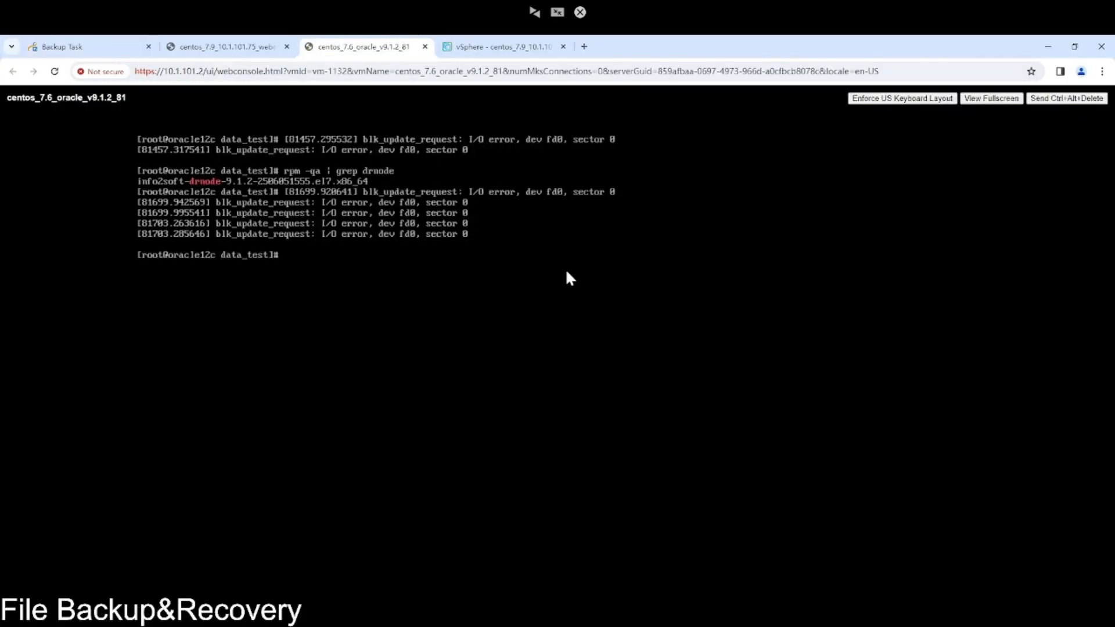
type("cd /test_recovery")
key("Return")
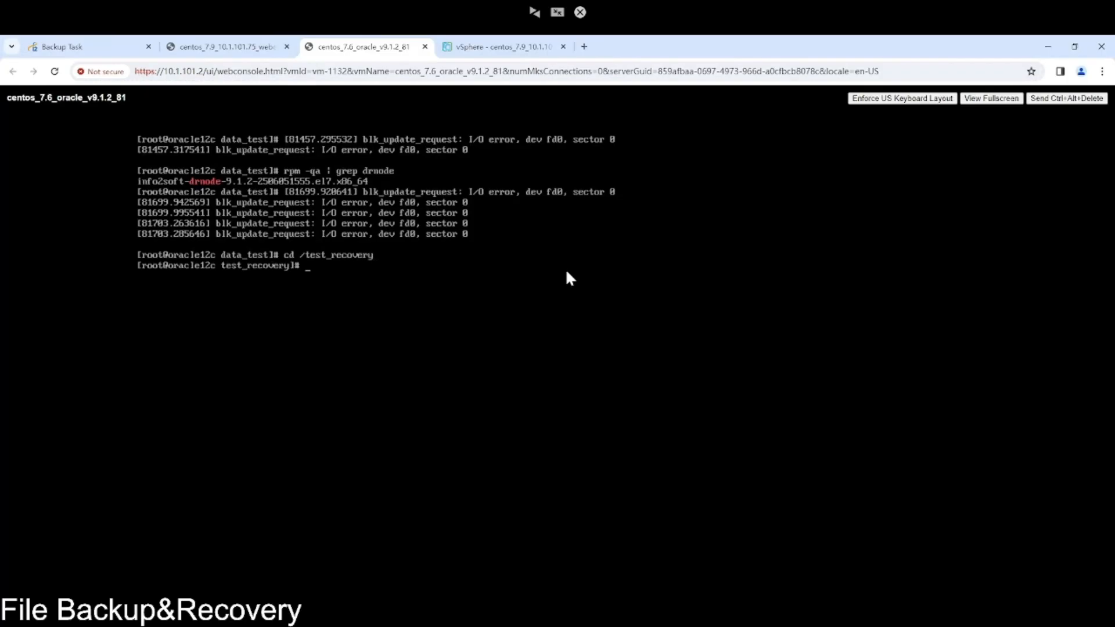
type("ls")
key("Return")
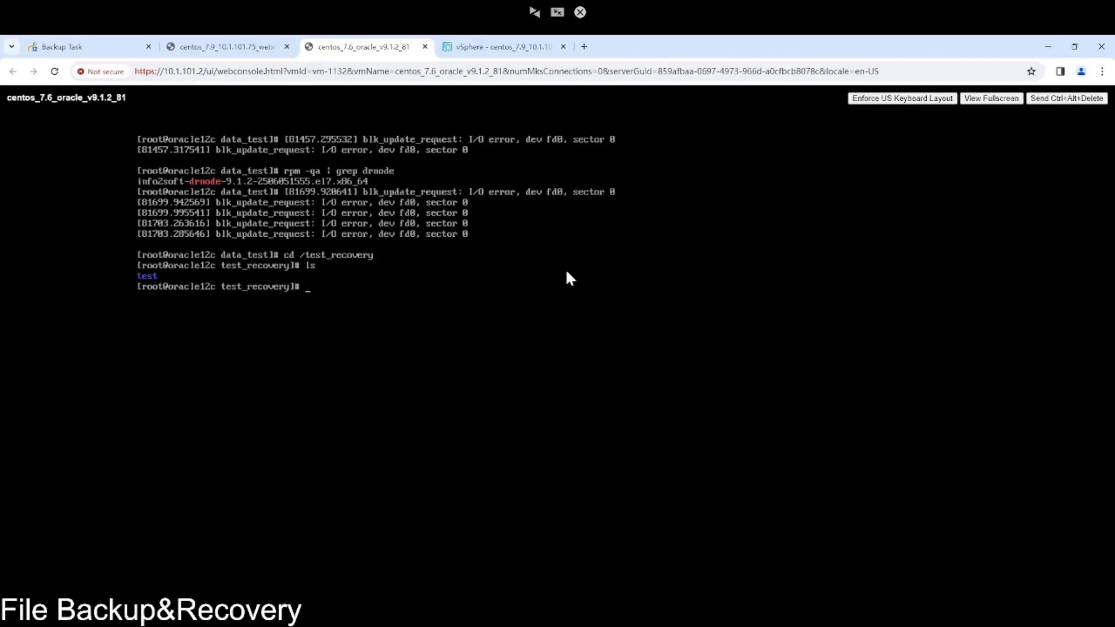
List /test_recovery/test, showing 1.dox through 10.dox, and compare with the source VM.
type("ls test")
key("Return")
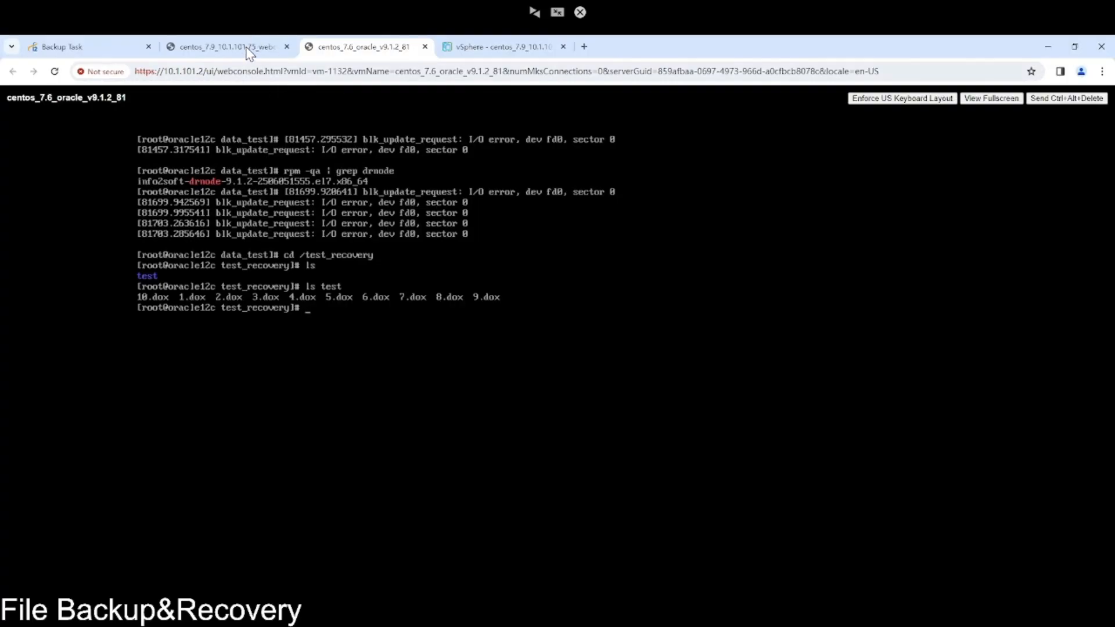
left_click(267, 50)
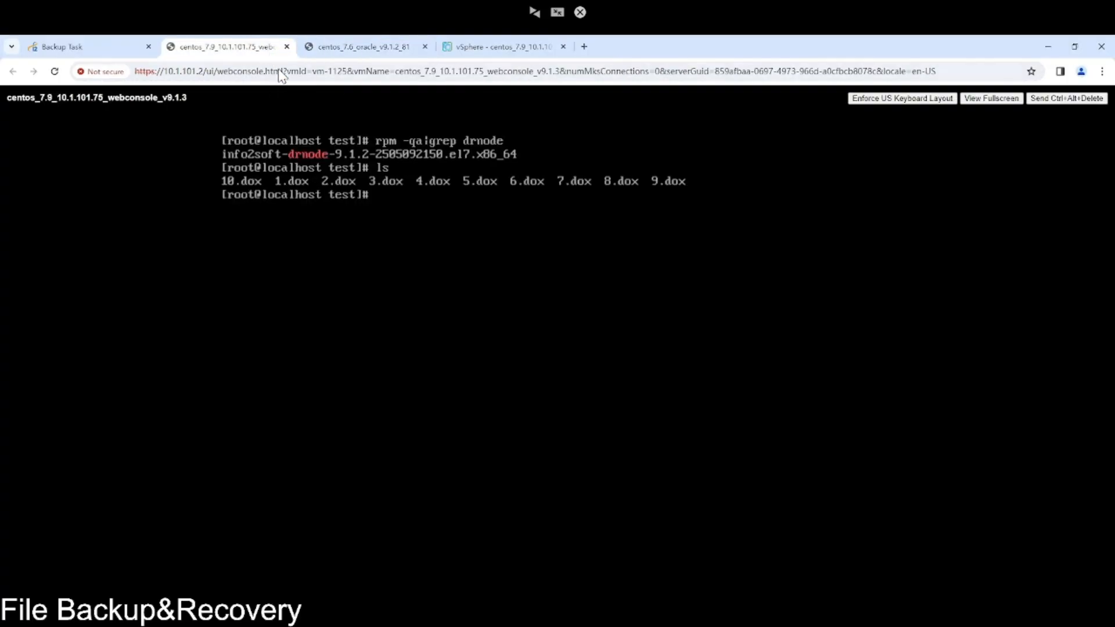
left_click(348, 46)
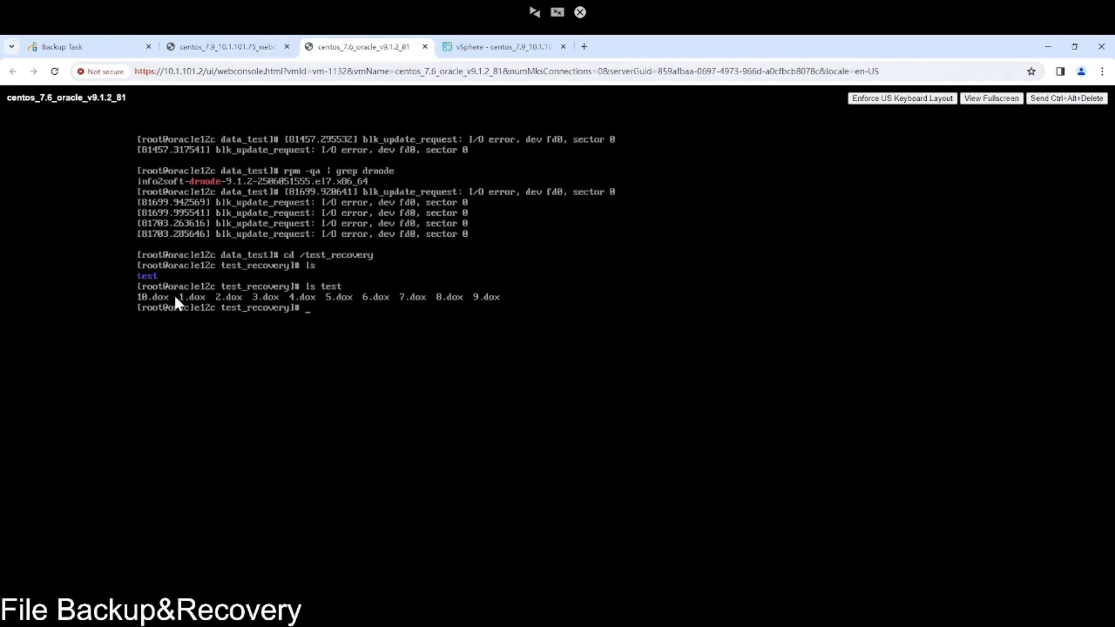